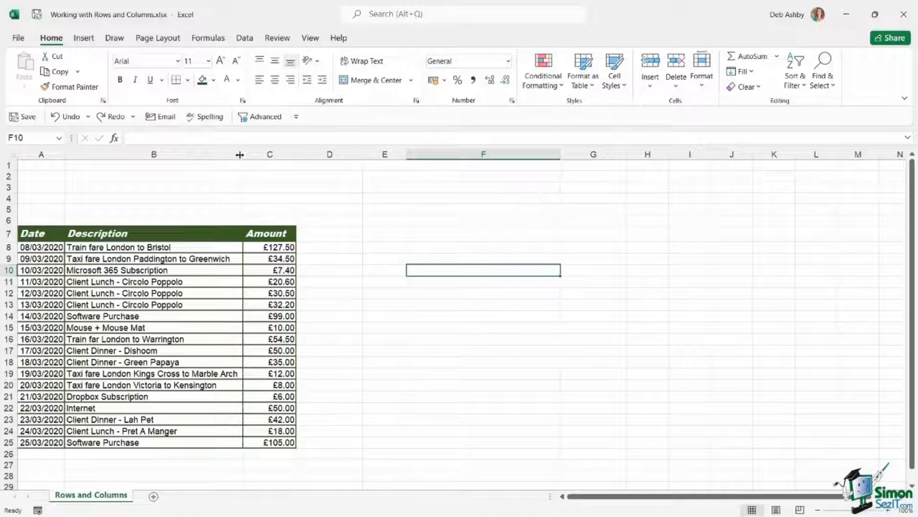
Step: Widen the Description column and autofit the widths of columns A to C to their contents
left_click_drag(242, 155, 273, 154)
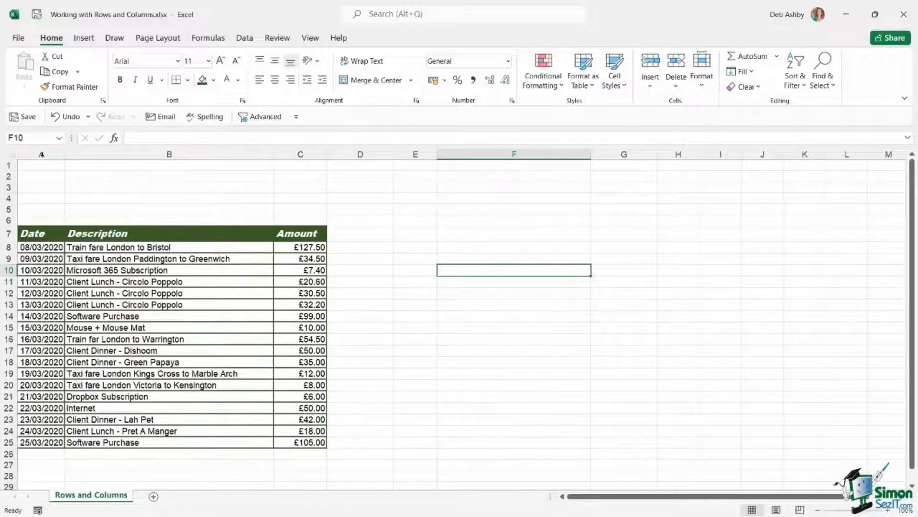
left_click_drag(41, 154, 297, 154)
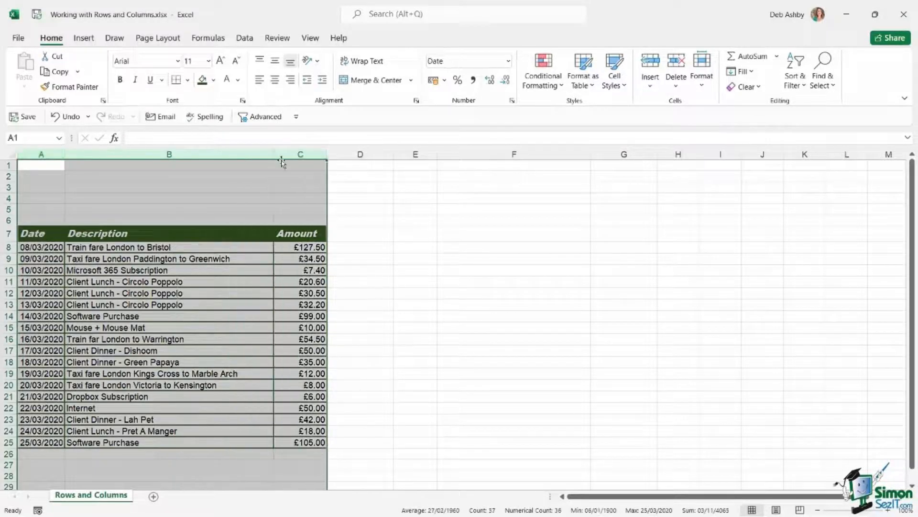
double_click(273, 154)
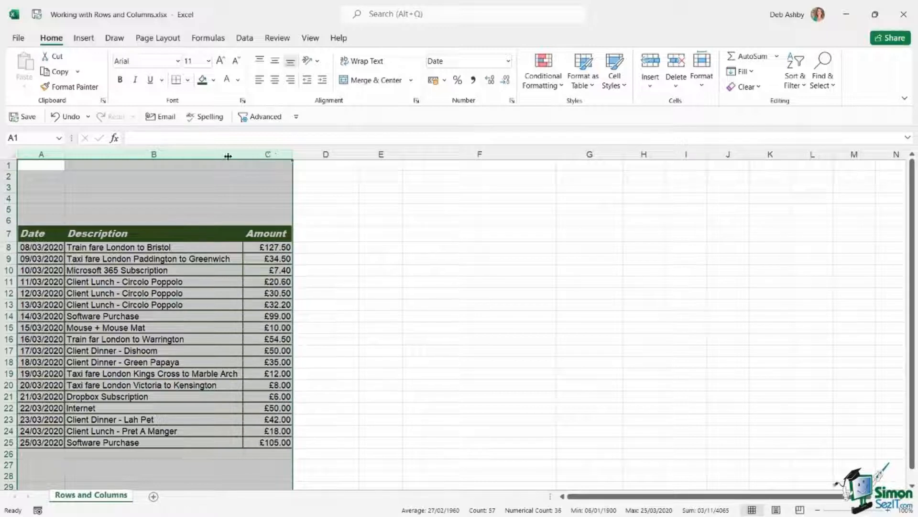
left_click(337, 224)
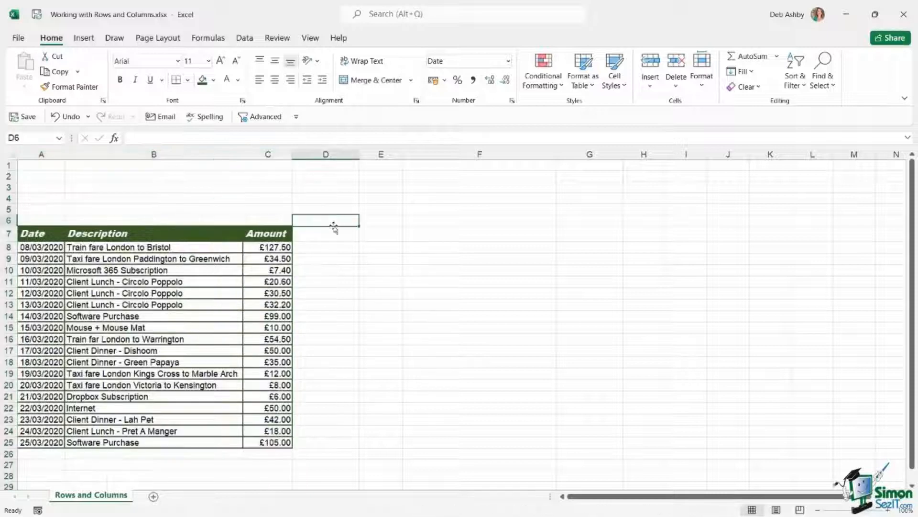
Step: Increase the heights of rows 8 and 10 and autofit the heights of rows 8 to 19 to their contents
left_click_drag(8, 253, 9, 313)
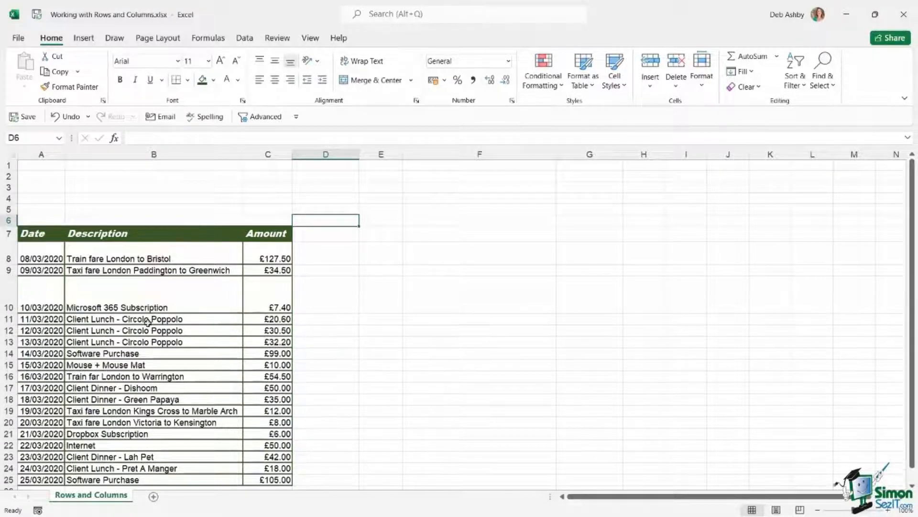
left_click_drag(7, 253, 8, 410)
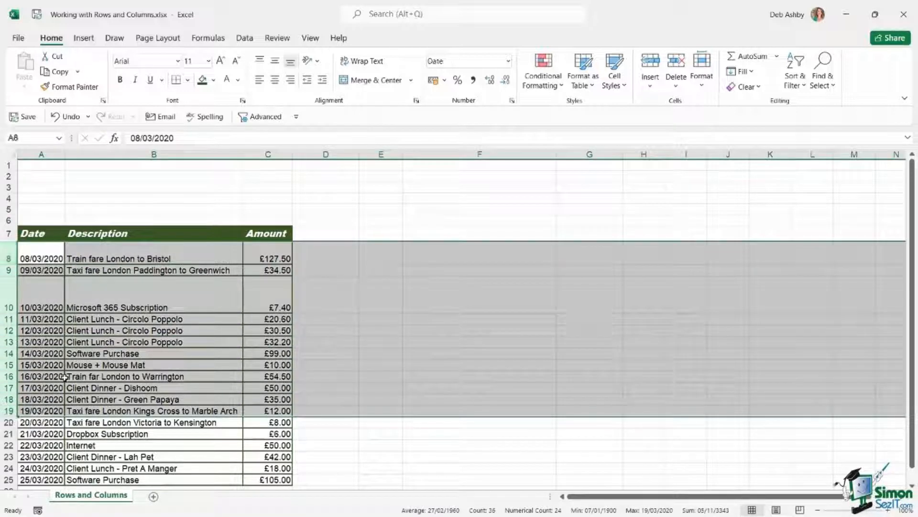
double_click(4, 264)
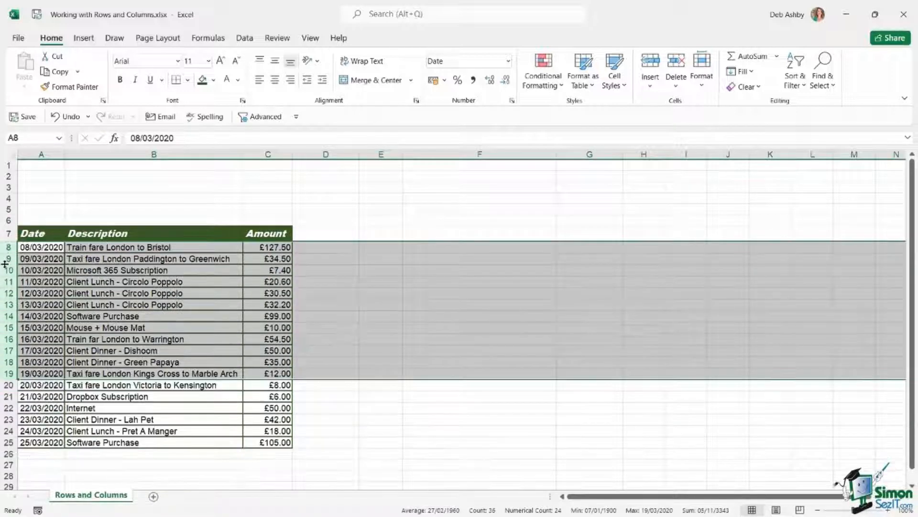
left_click(209, 278)
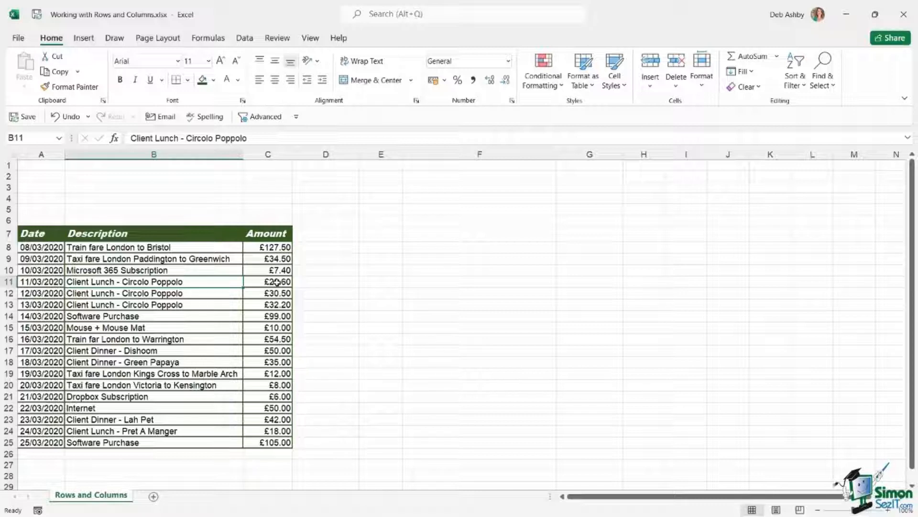
left_click(322, 237)
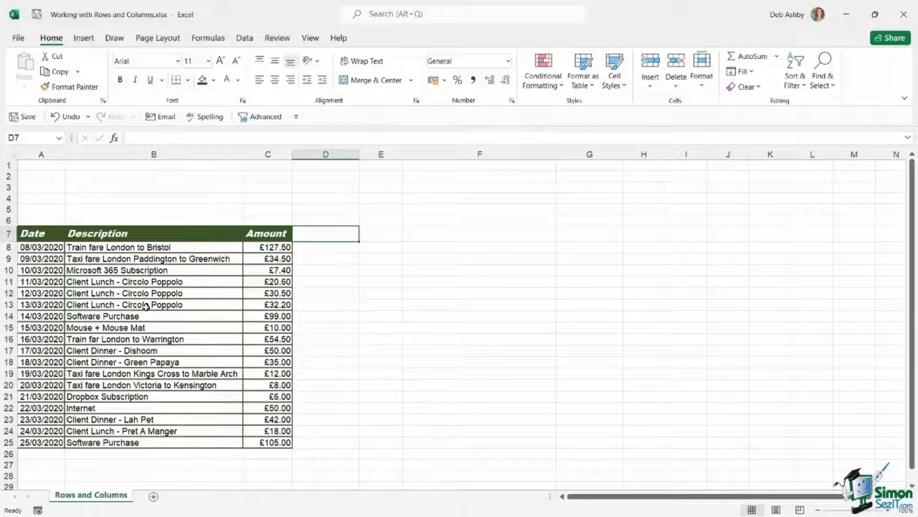
Step: Insert two blank columns, one at a time, between the Date and Description columns
left_click(161, 154)
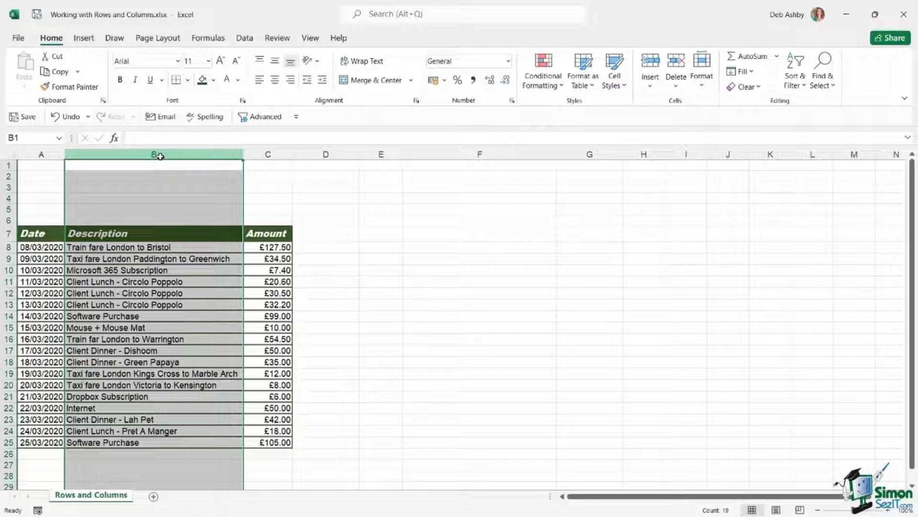
right_click(160, 156)
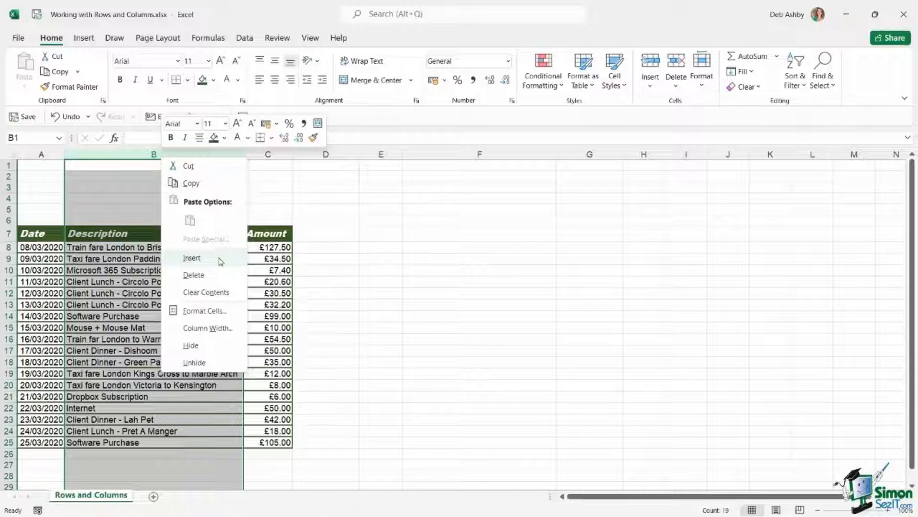
left_click(192, 258)
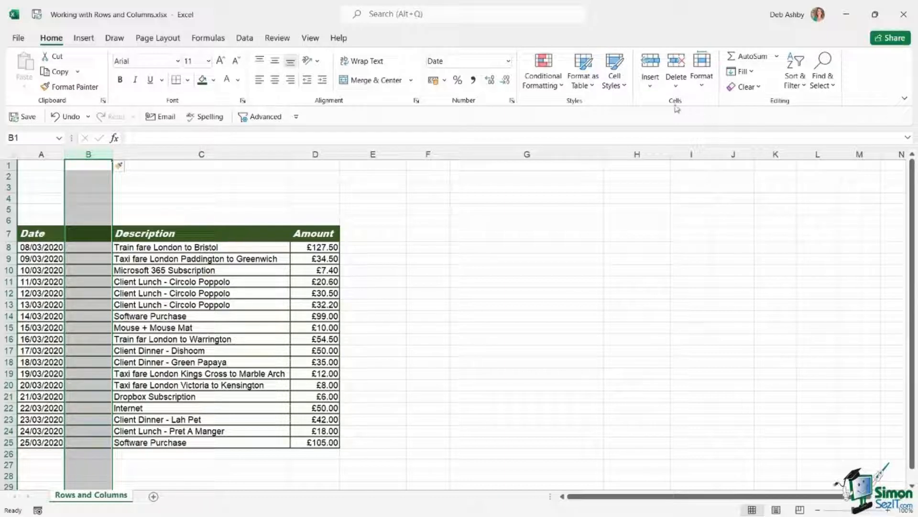
left_click(650, 86)
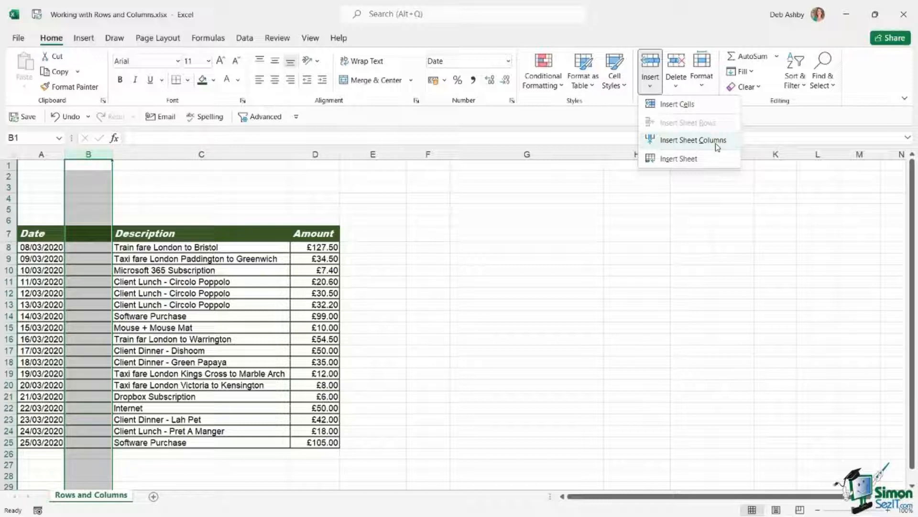
left_click(693, 140)
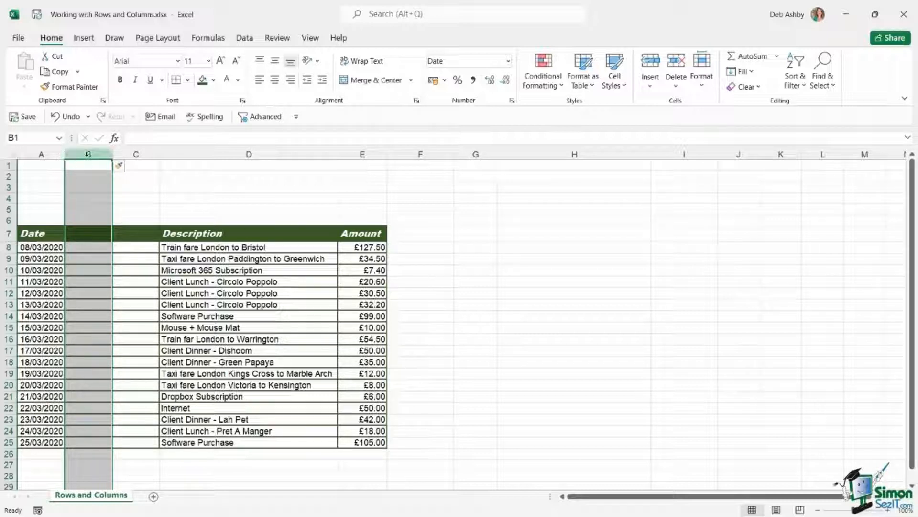
Step: Insert two more blank columns at once before column B, based on a selection of columns B and C
left_click_drag(87, 154, 136, 163)
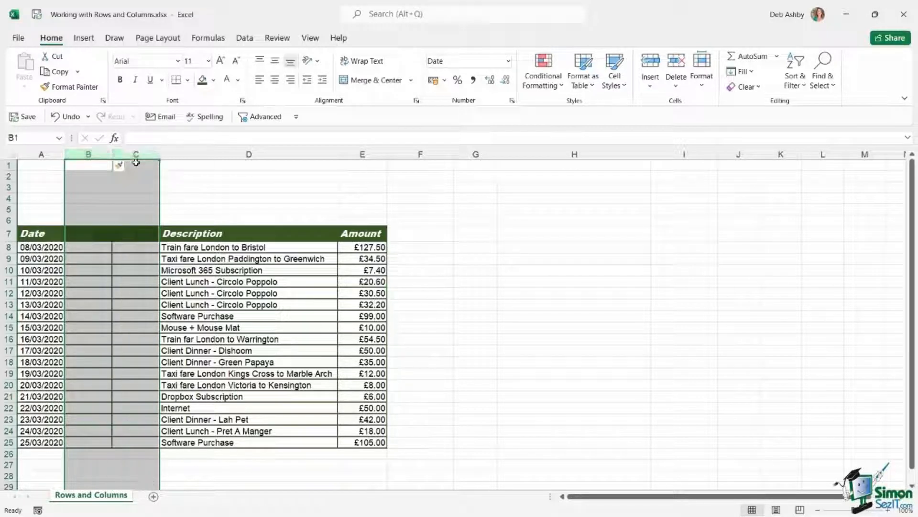
right_click(137, 159)
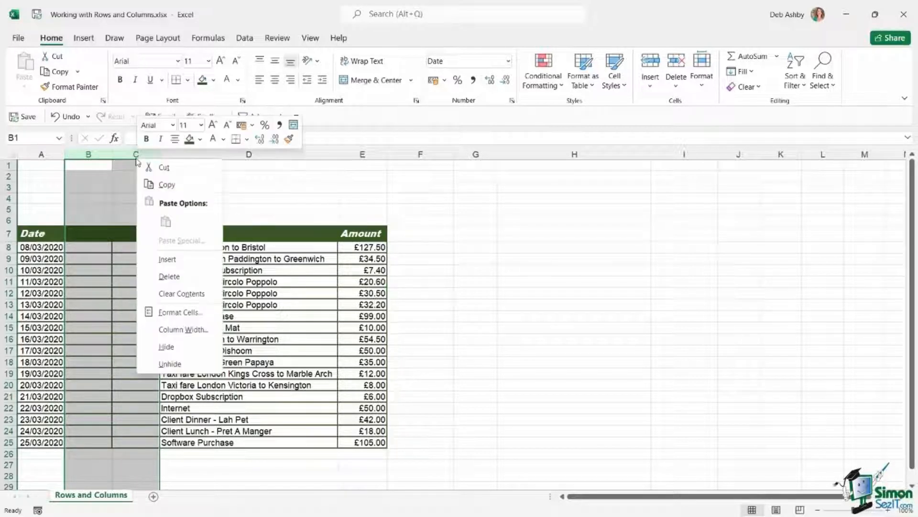
left_click(173, 261)
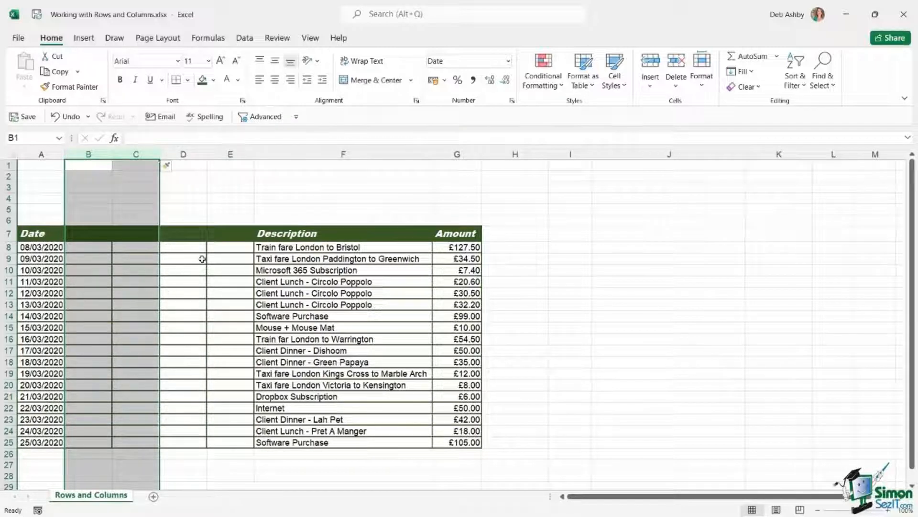
Step: Insert four blank sheet columns at once before column B, based on a selection of columns B to E
left_click(201, 259)
left_click_drag(80, 154, 230, 155)
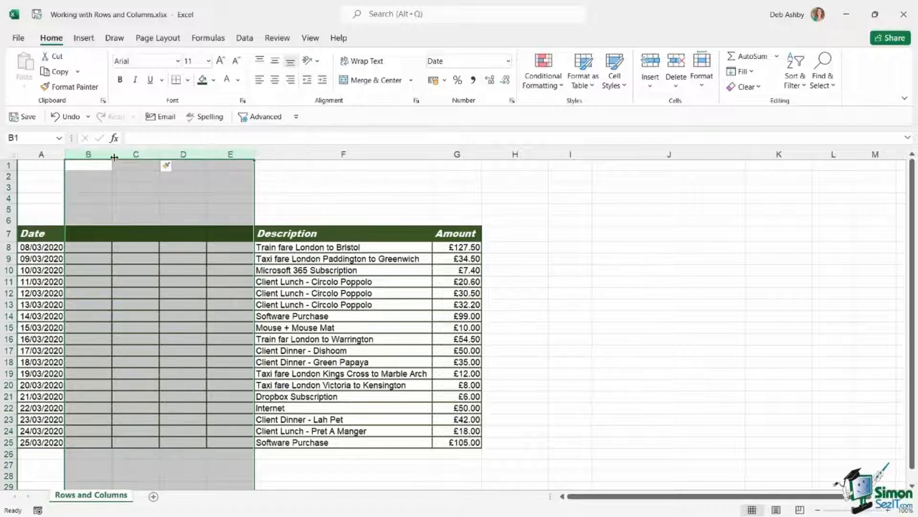
left_click(650, 87)
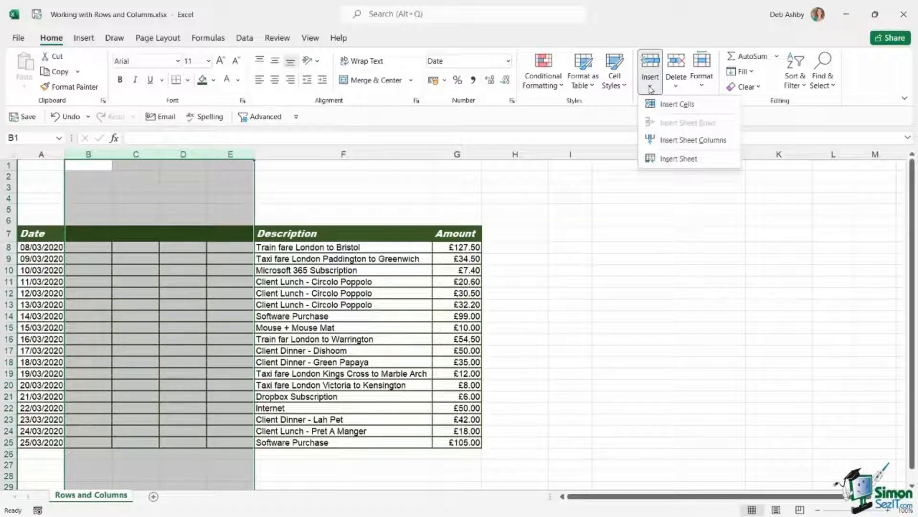
left_click(663, 144)
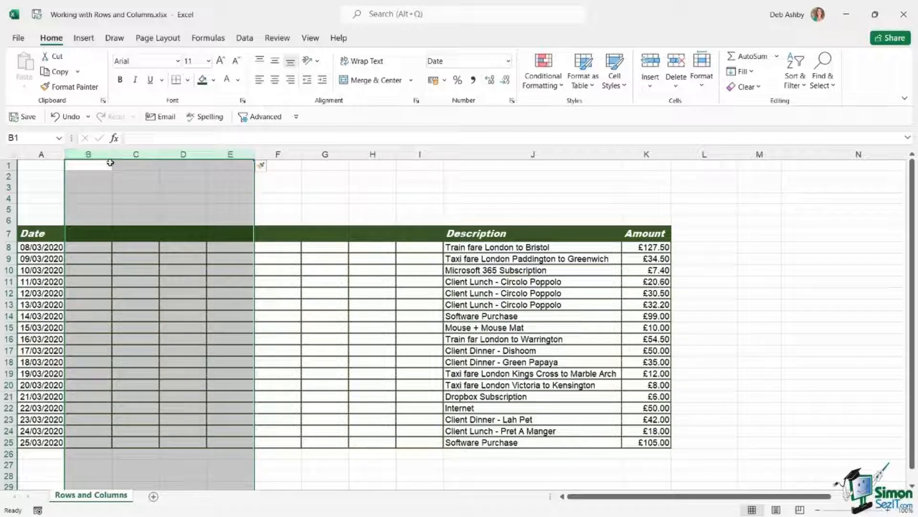
Step: Insert one blank column before column B and repeat that insertion four times
left_click(91, 153)
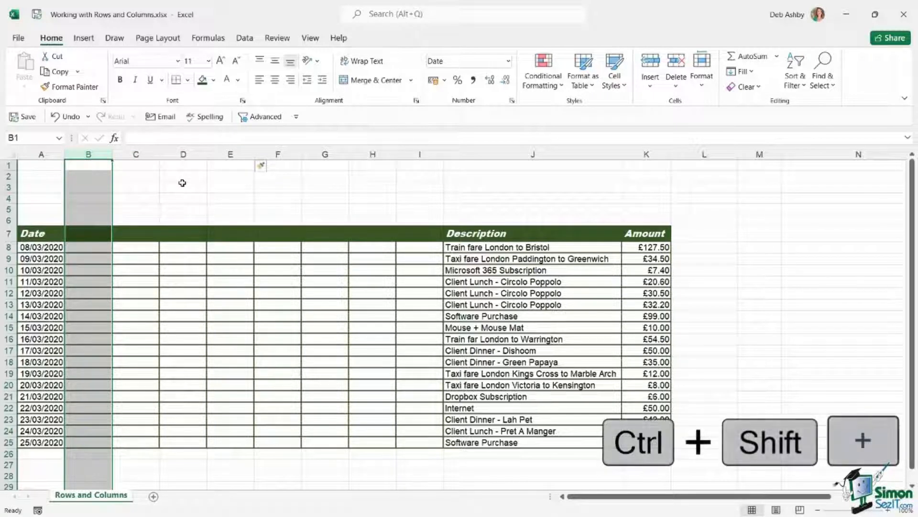
key("ctrl+shift+plus")
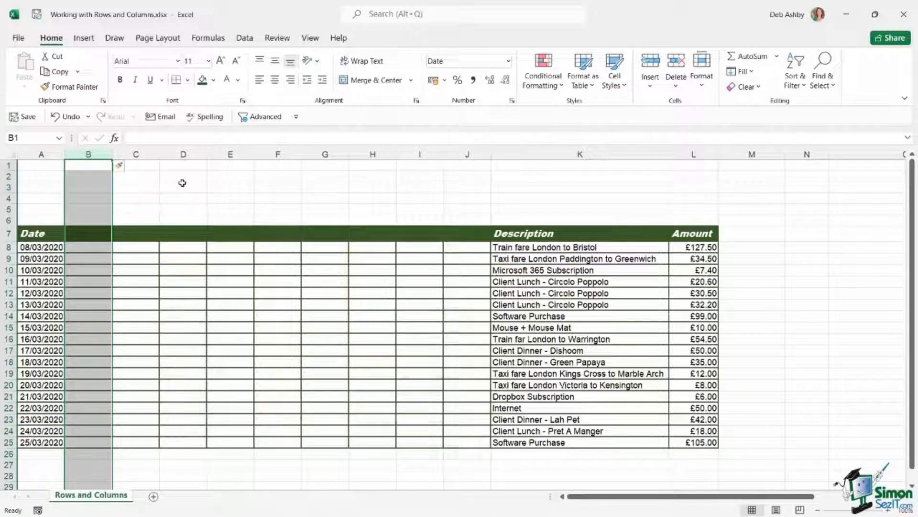
key("F4")
key("F4")
key("F4")
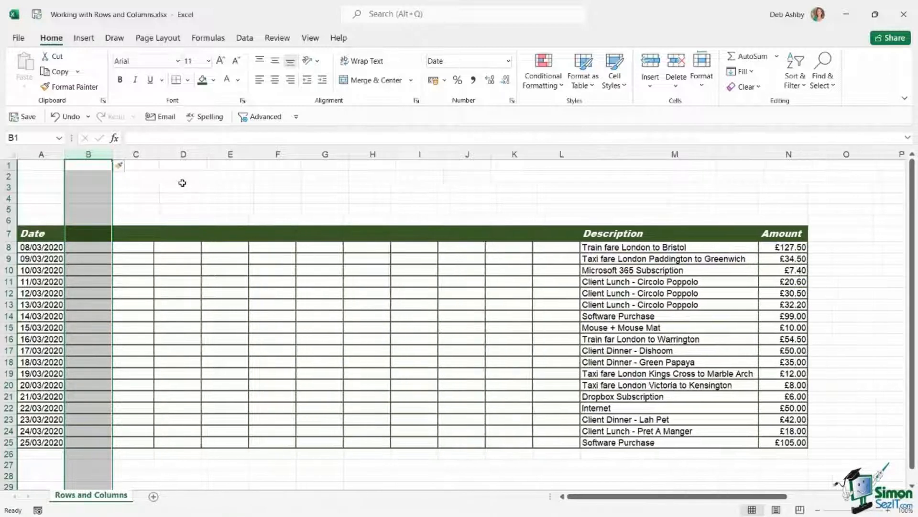
key("F4")
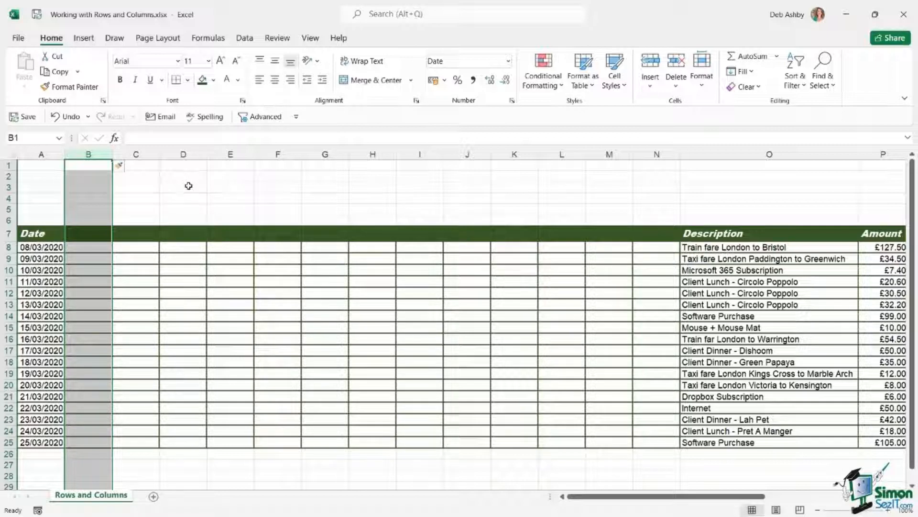
Step: Insert two blank rows, one at a time, above the 11/03/2020 entry in row 11
left_click(9, 281)
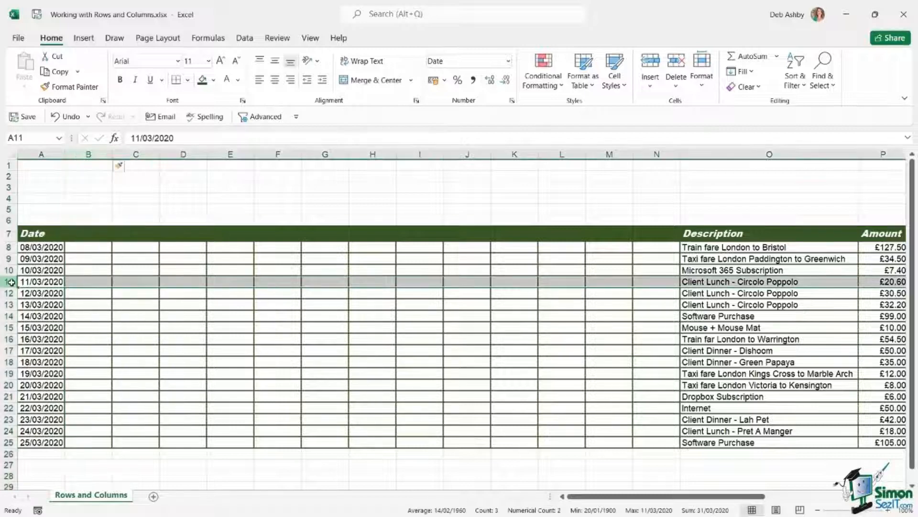
right_click(10, 283)
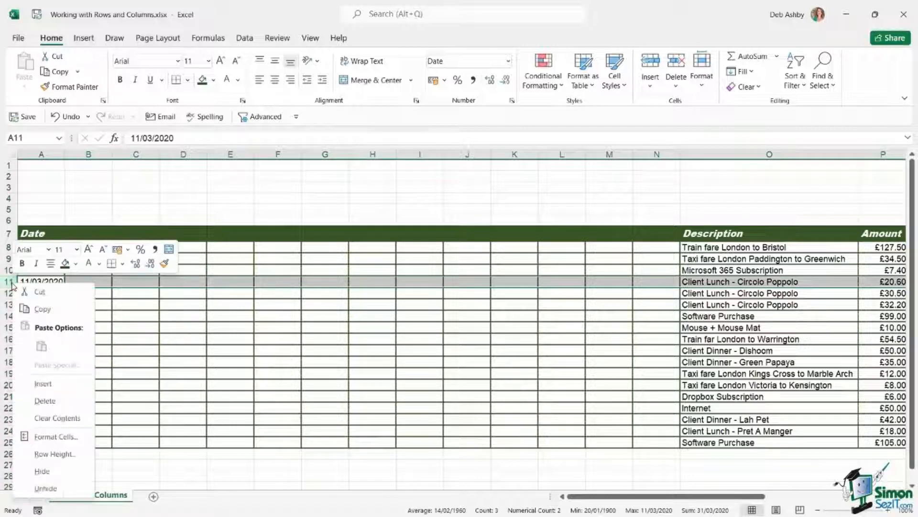
left_click(58, 383)
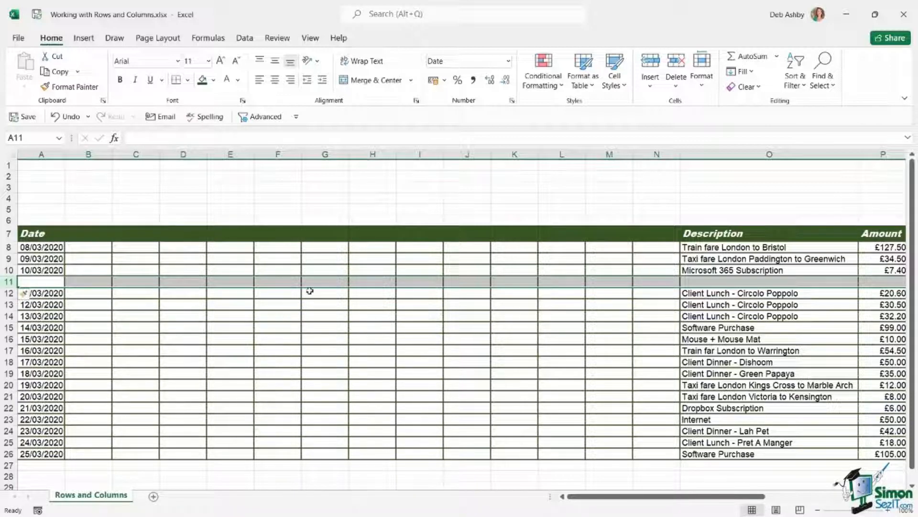
left_click(650, 83)
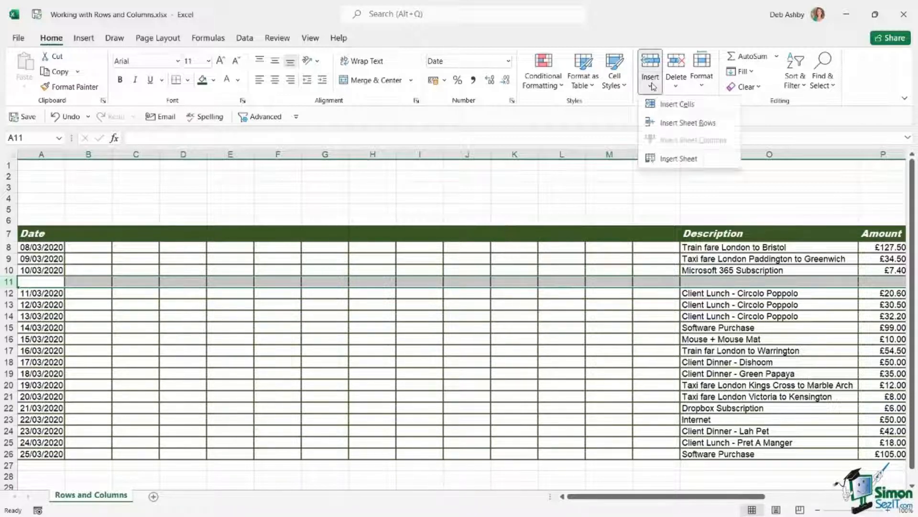
left_click(684, 123)
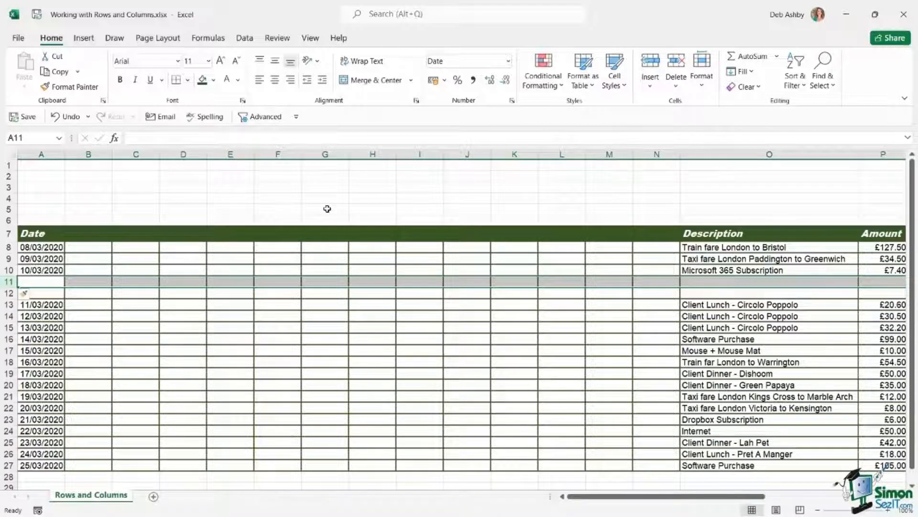
Step: Repeat the last row insertion four times at row 11
key("F4")
key("F4")
key("F4")
key("F4")
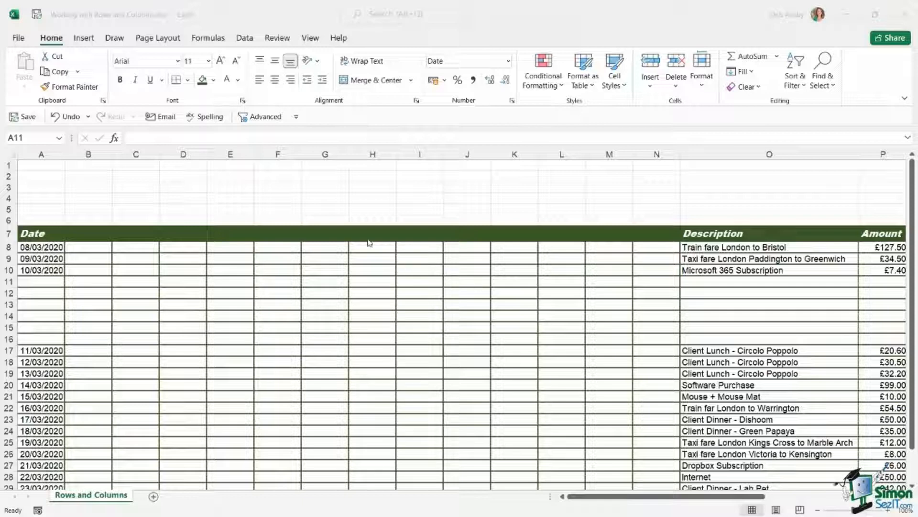
Step: Delete the blank column B beside the Date column
left_click(95, 156)
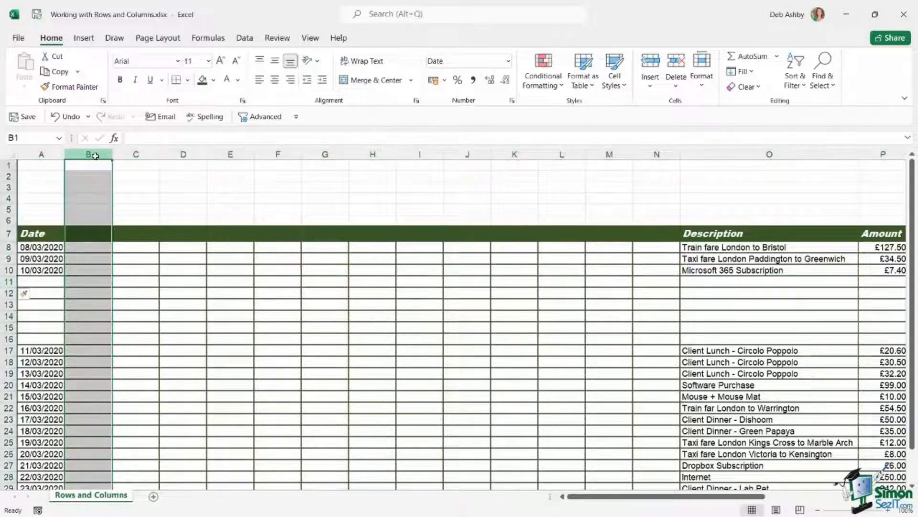
right_click(95, 157)
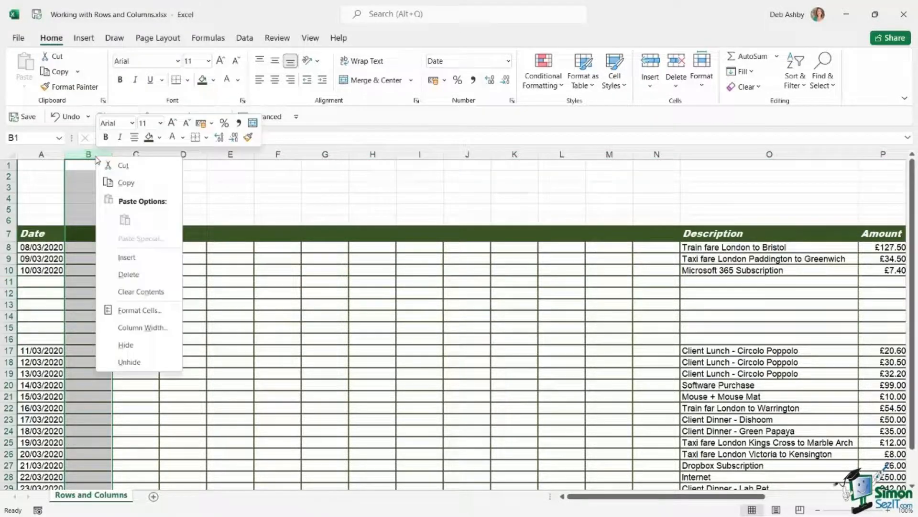
left_click(157, 275)
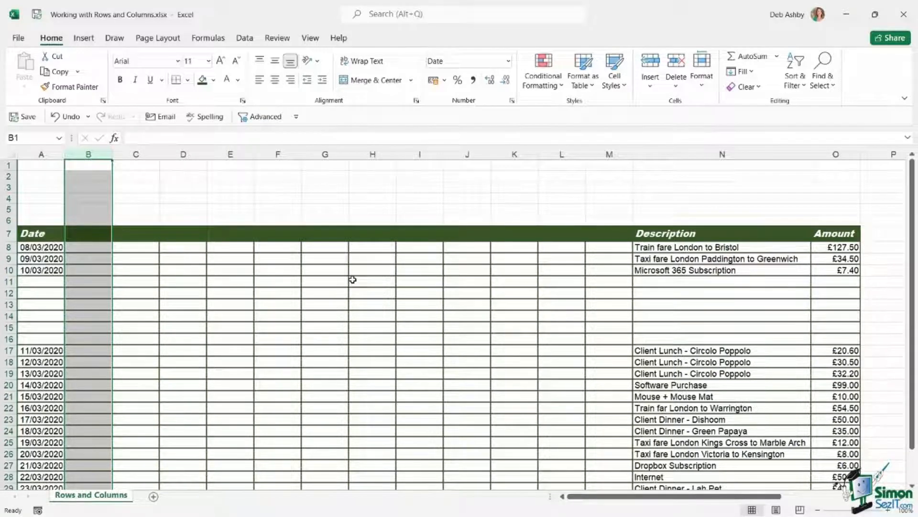
Step: Delete the four blank sheet columns B to E beside the Date column
left_click_drag(96, 154, 249, 156)
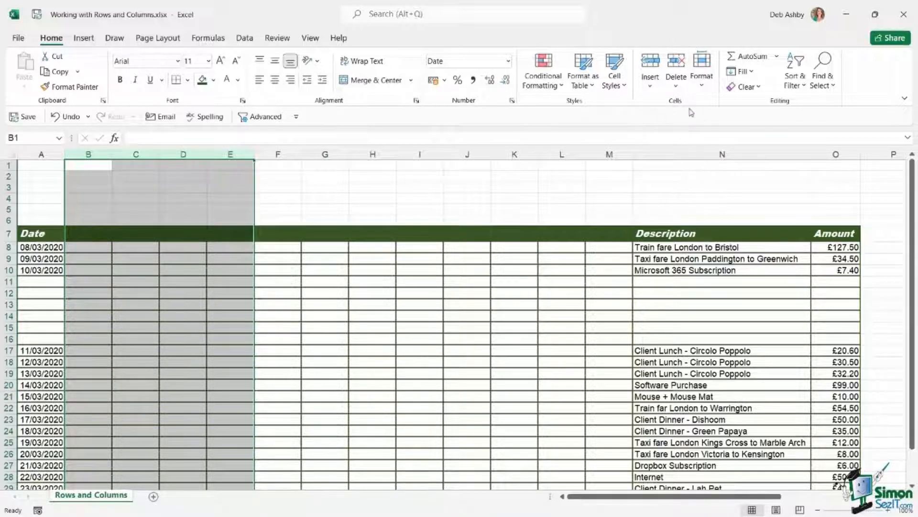
left_click(676, 87)
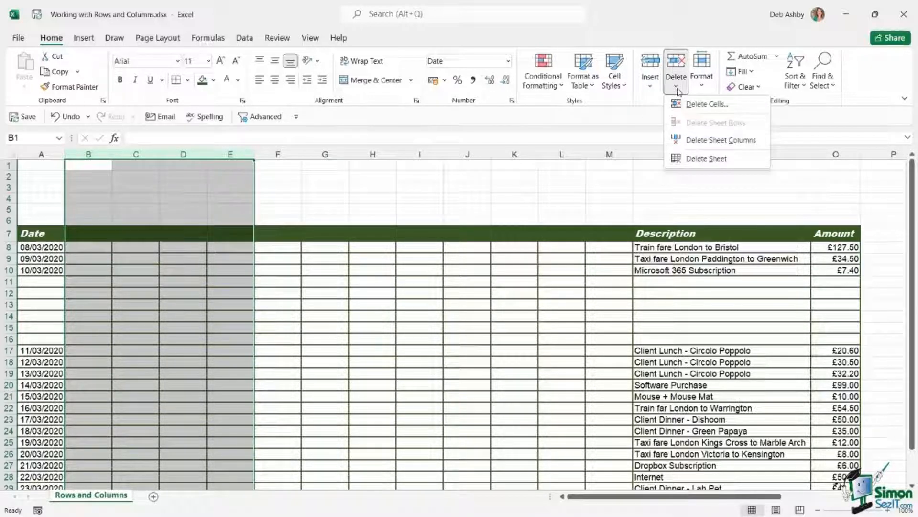
left_click(717, 141)
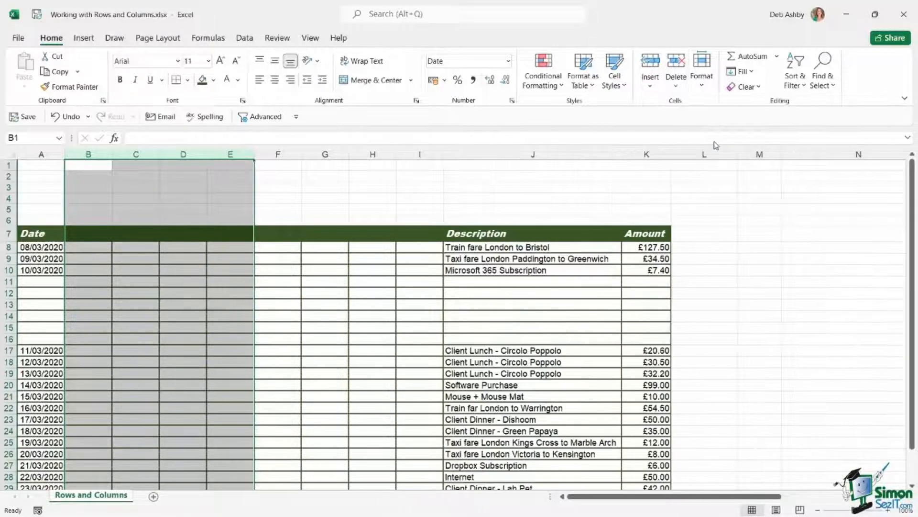
left_click(384, 203)
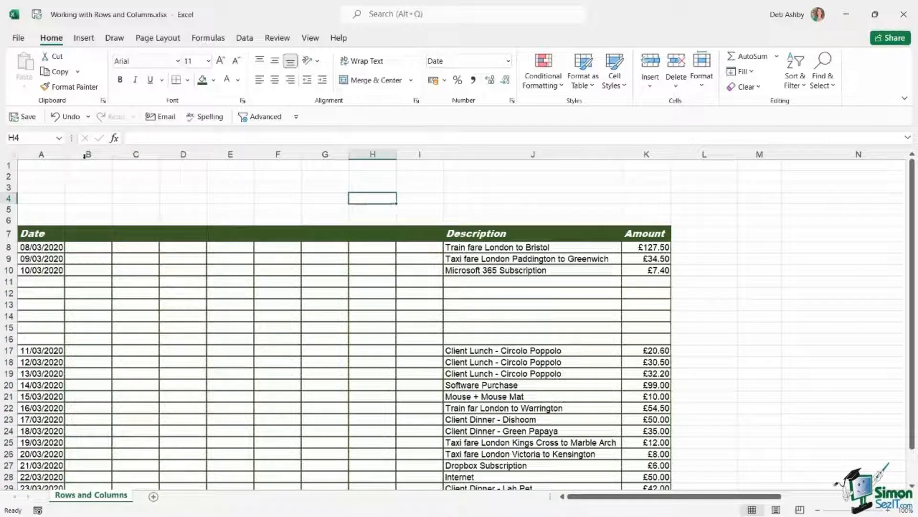
Step: Delete all remaining blank columns, B to I, between the Date and Description columns
left_click_drag(85, 153, 414, 154)
key("ctrl+minus")
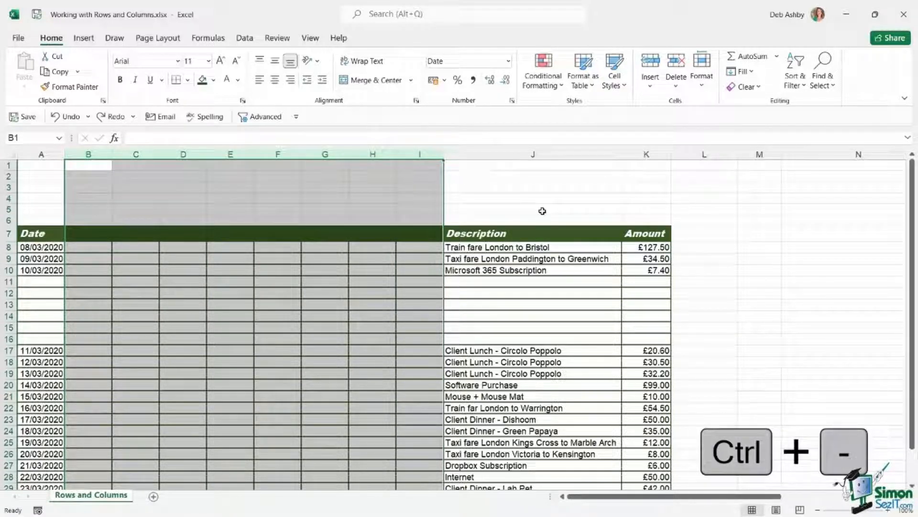
key("ctrl+minus")
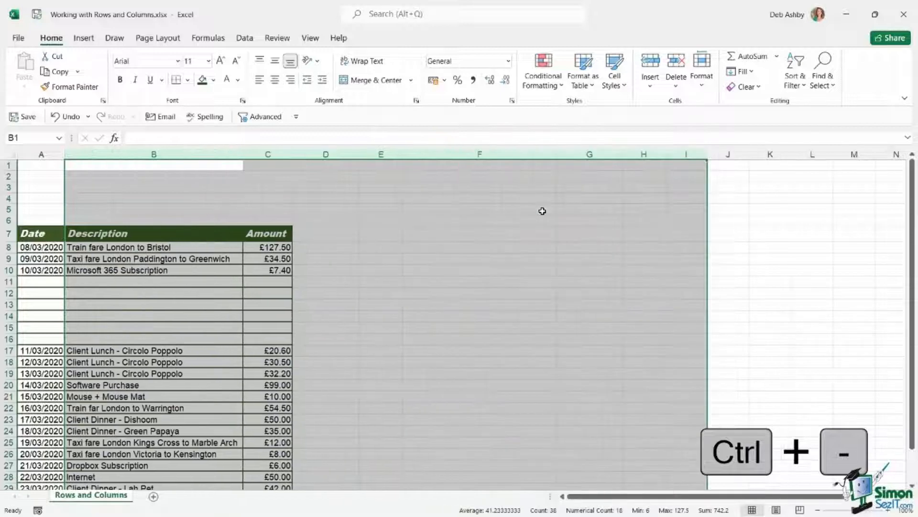
left_click(371, 235)
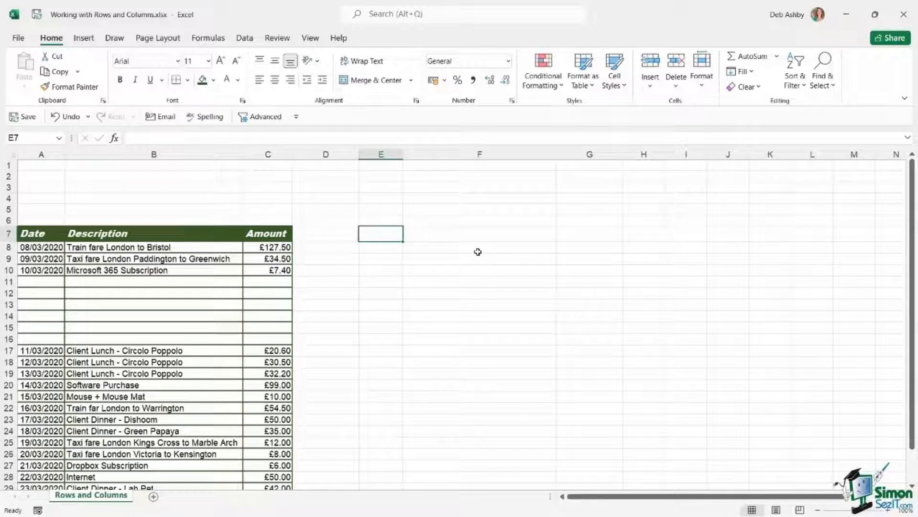
left_click(123, 282)
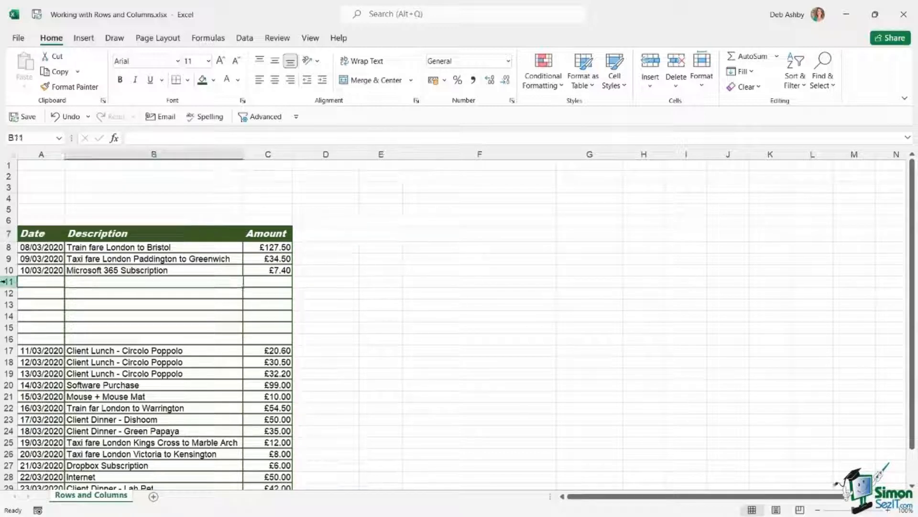
left_click_drag(5, 282, 5, 338)
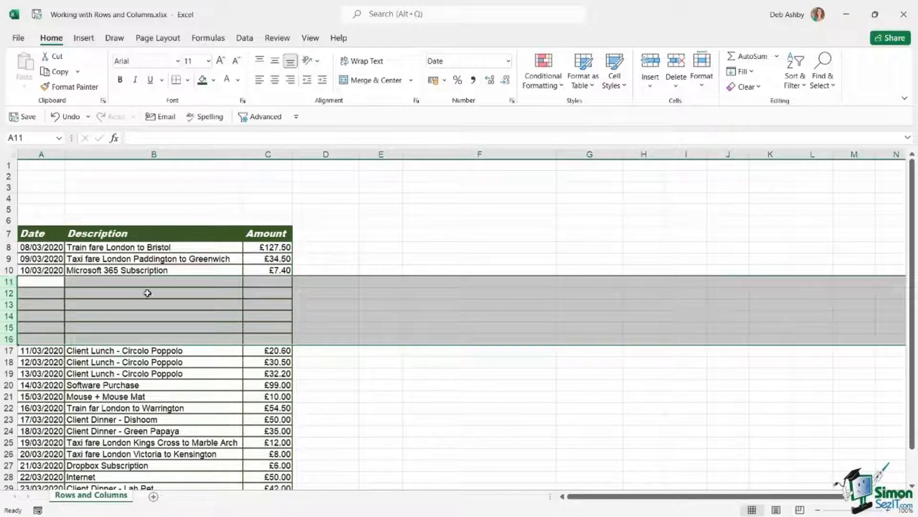
left_click(147, 292)
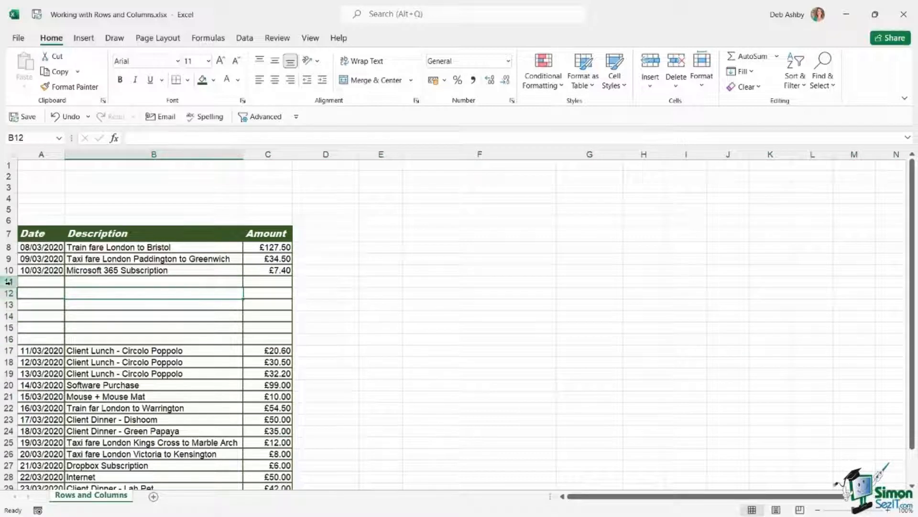
left_click_drag(9, 281, 8, 339)
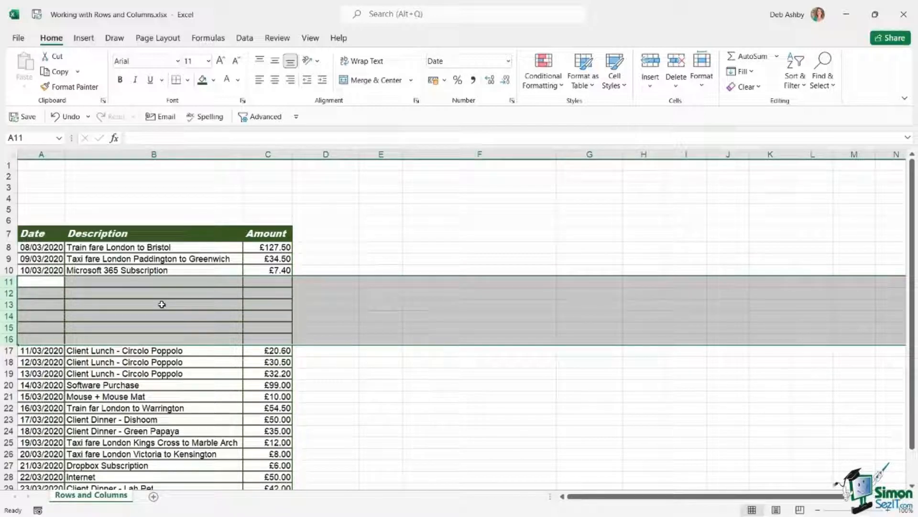
left_click(168, 249)
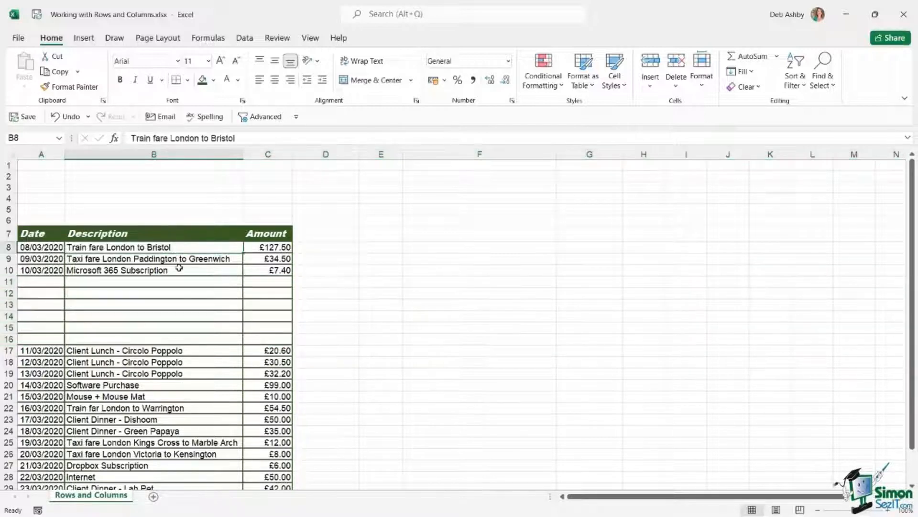
scroll(179, 268, "down", 1)
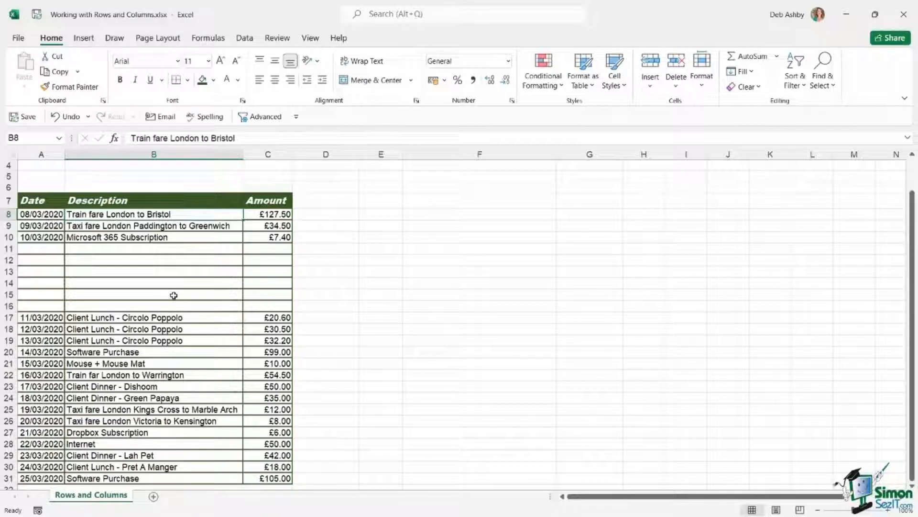
left_click(10, 249)
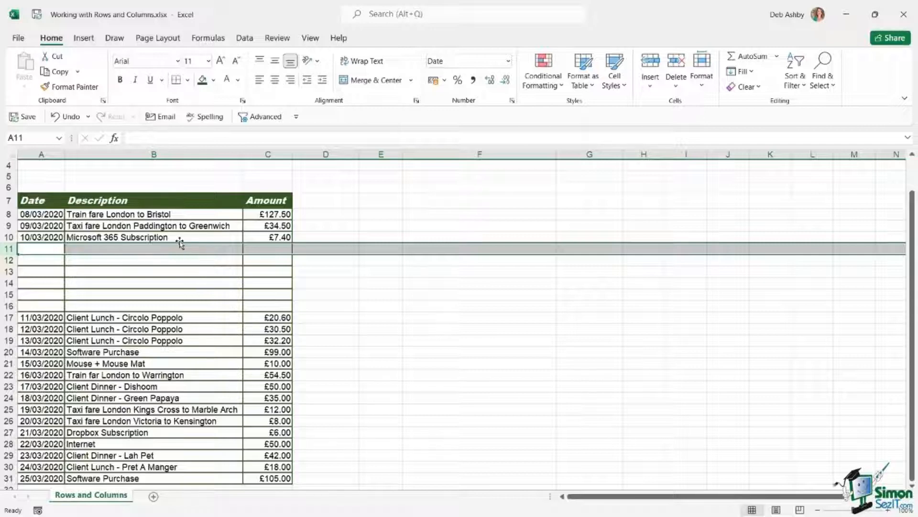
left_click(378, 225)
Step: Select the whole expense table, A7 to C31, including its header row
scroll(335, 225, "up", 1)
left_click_drag(26, 235, 253, 463)
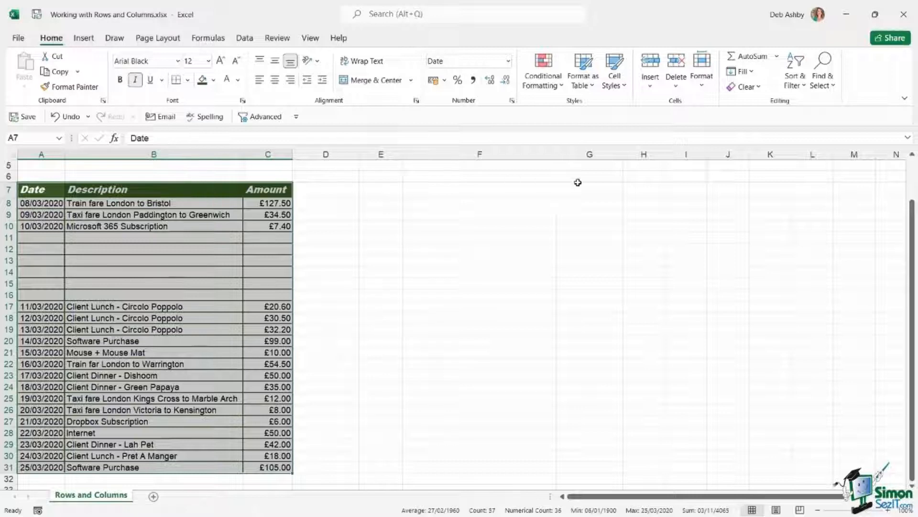
left_click(826, 87)
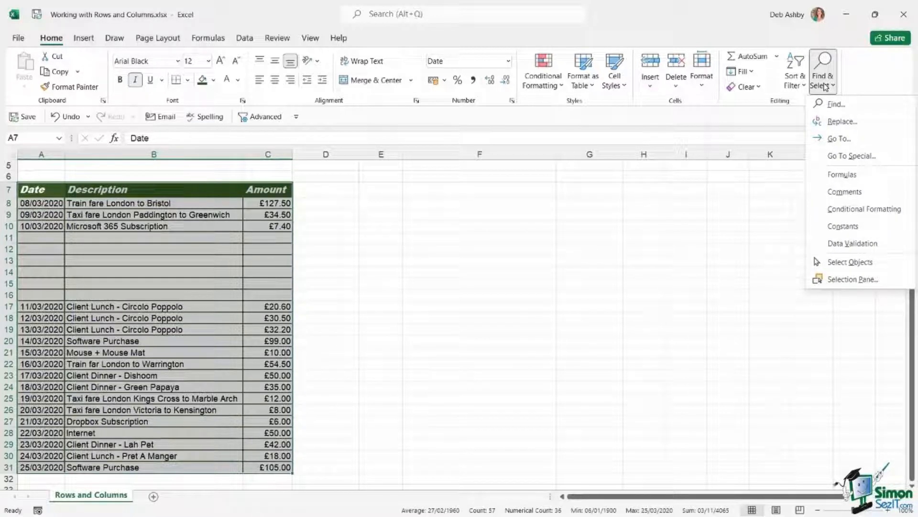
left_click(830, 158)
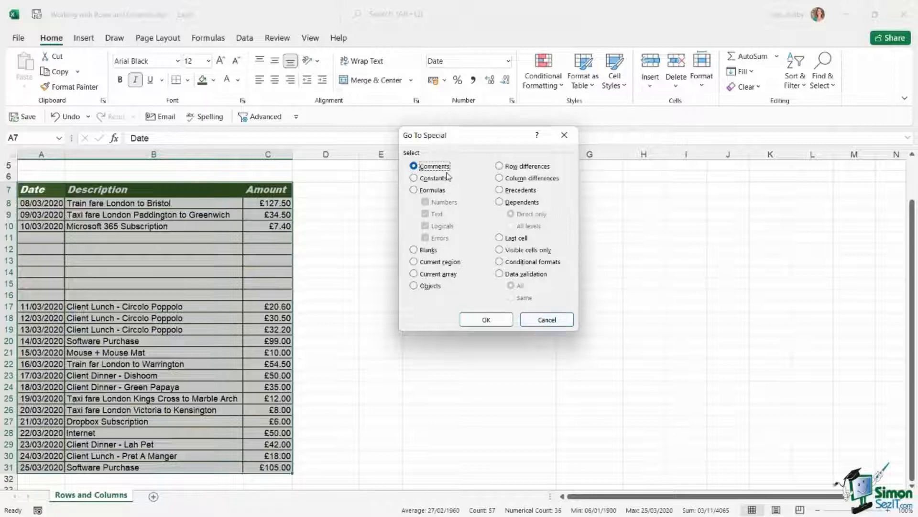
left_click(550, 322)
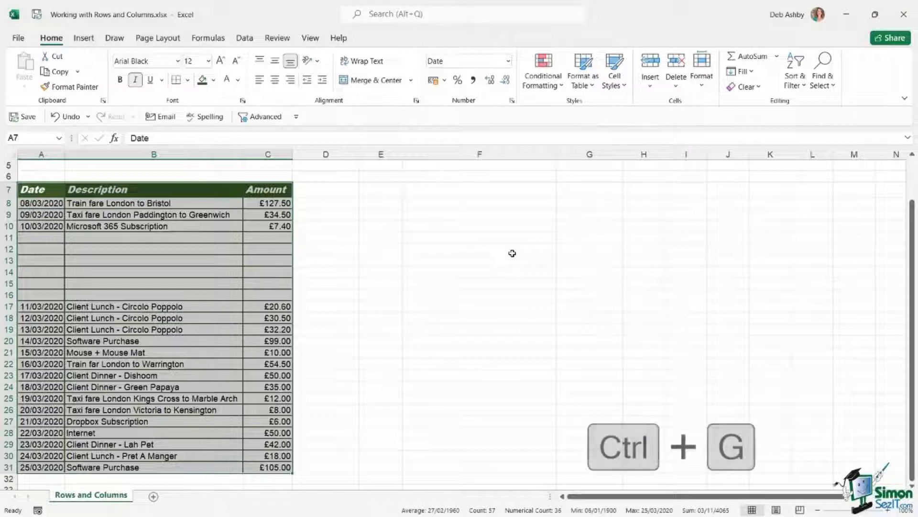
Step: Use Go To Special with the Blanks option to select the table's empty cells and delete their sheet rows
key("ctrl+g")
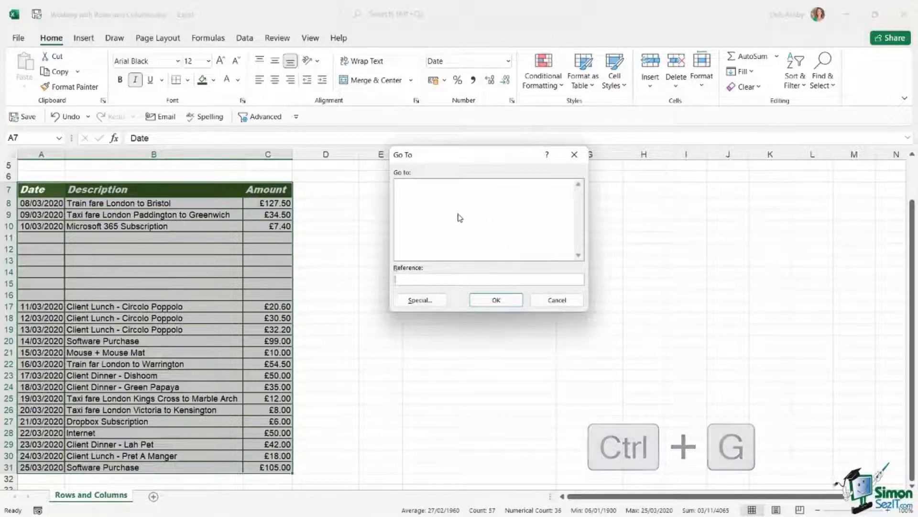
left_click(412, 302)
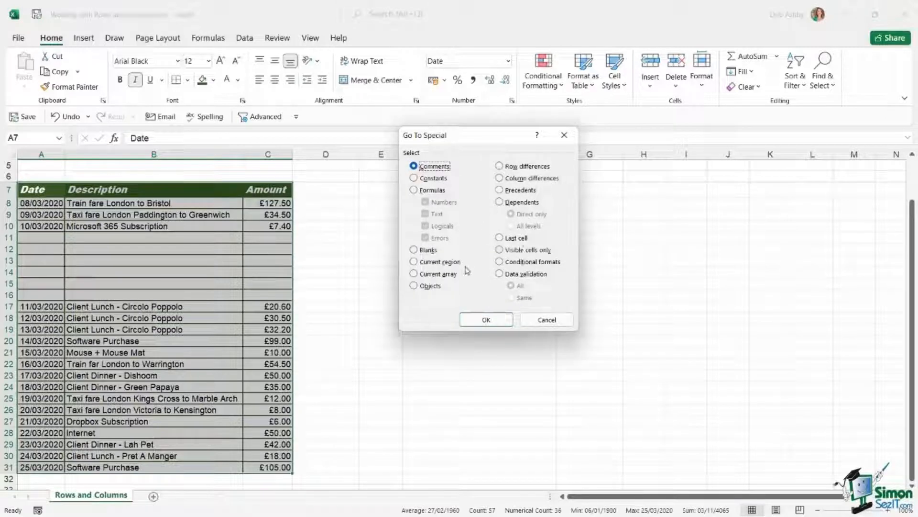
left_click(414, 250)
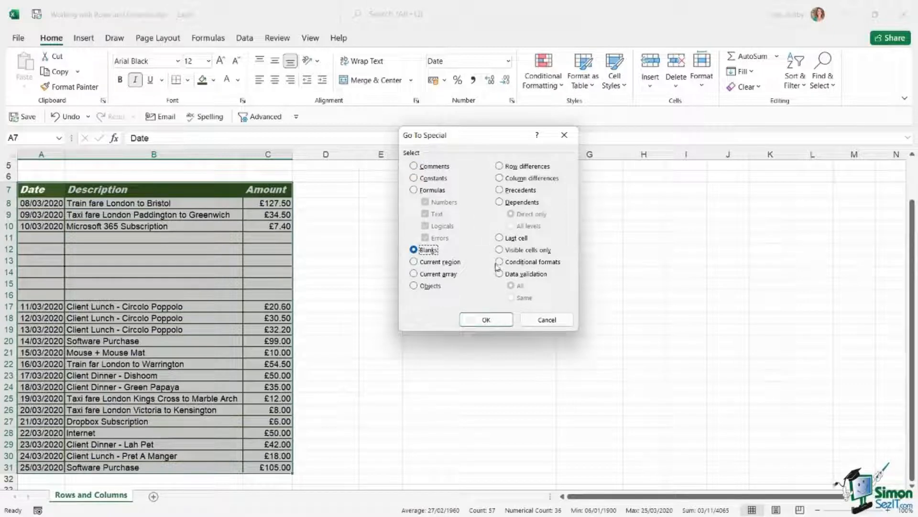
left_click(485, 319)
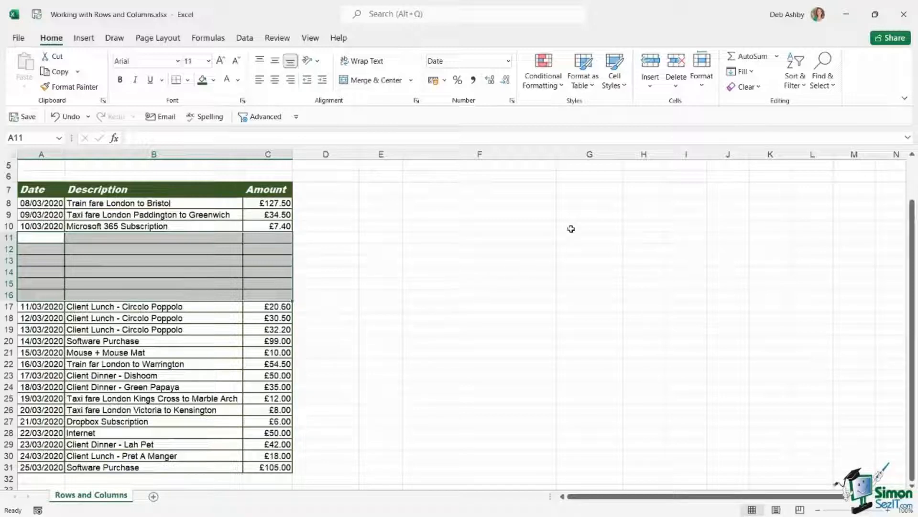
left_click(679, 88)
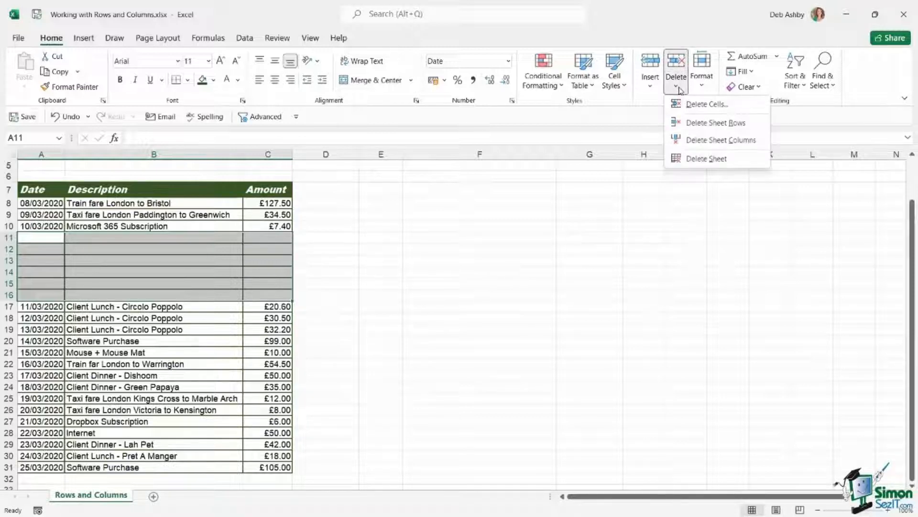
left_click(681, 124)
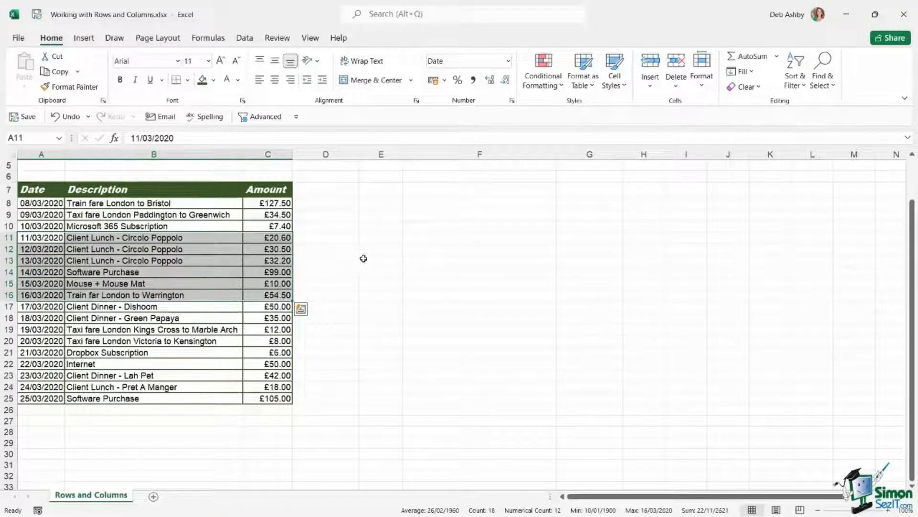
left_click(267, 225)
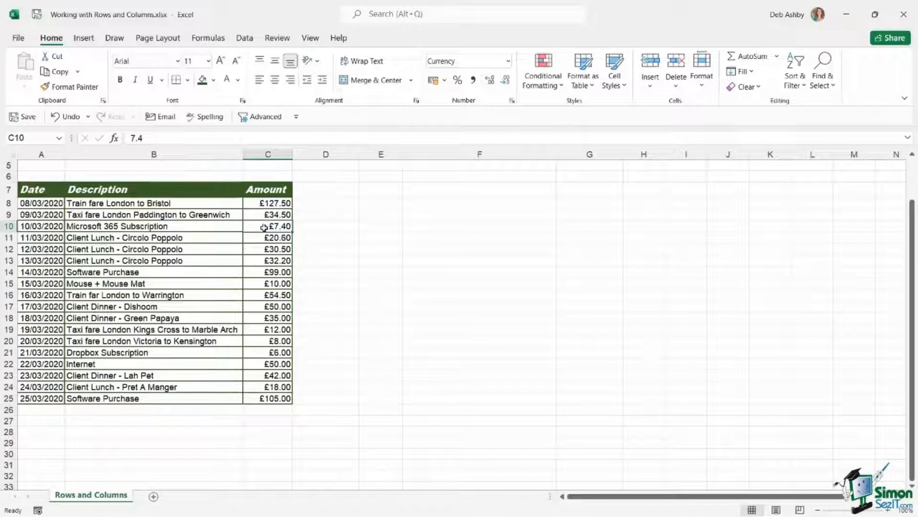
left_click(241, 261)
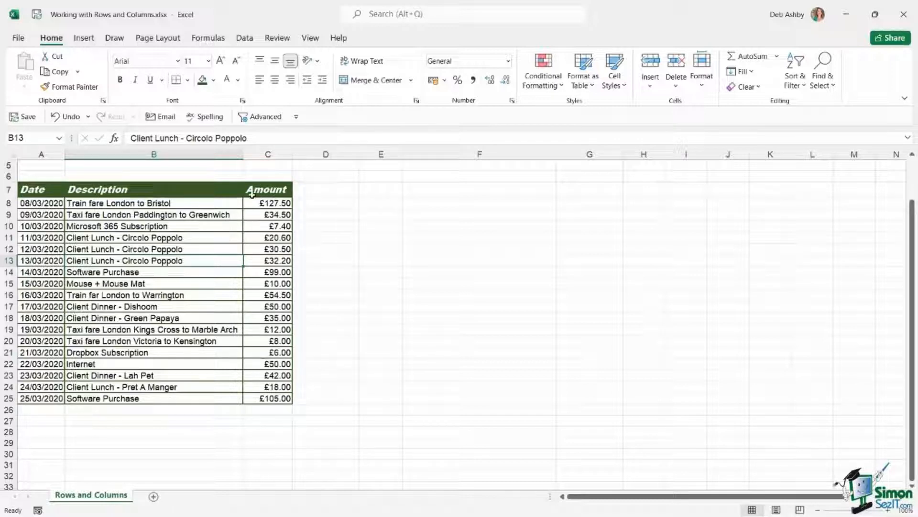
Step: Hide the Amount column, column C
left_click(269, 154)
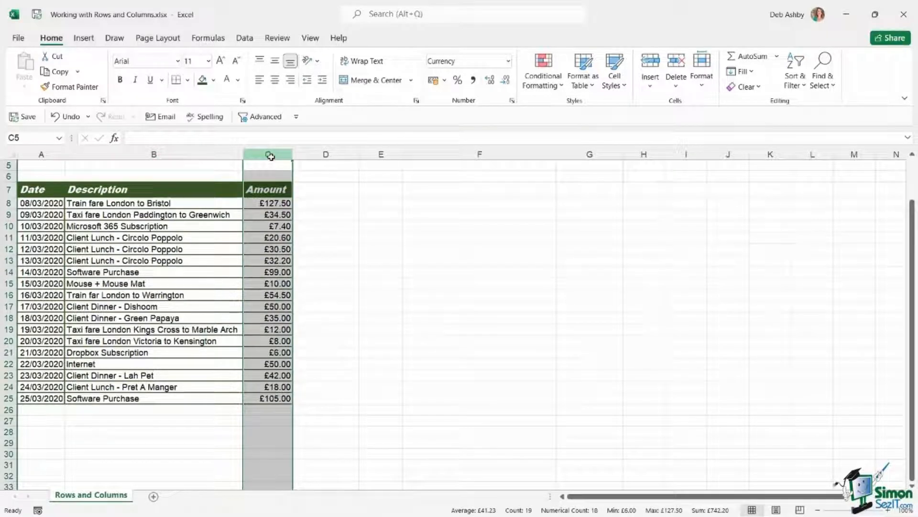
right_click(271, 156)
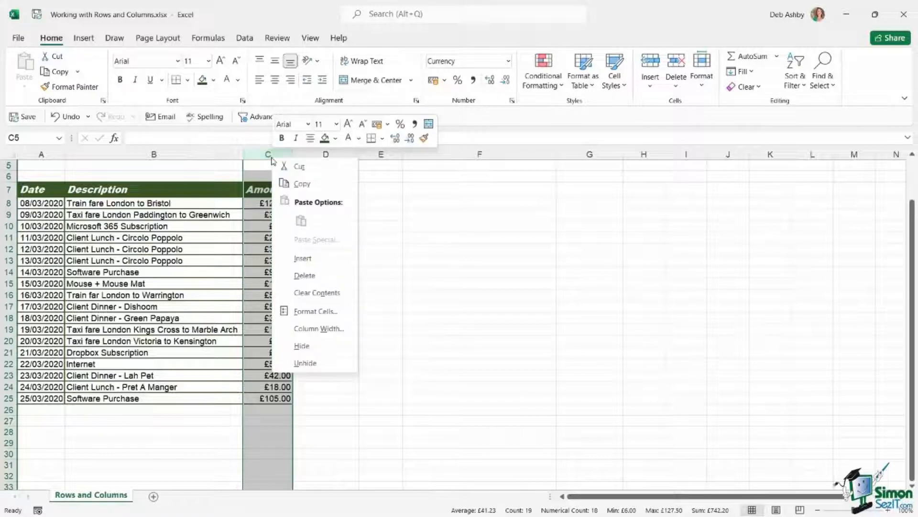
left_click(307, 346)
left_click(330, 295)
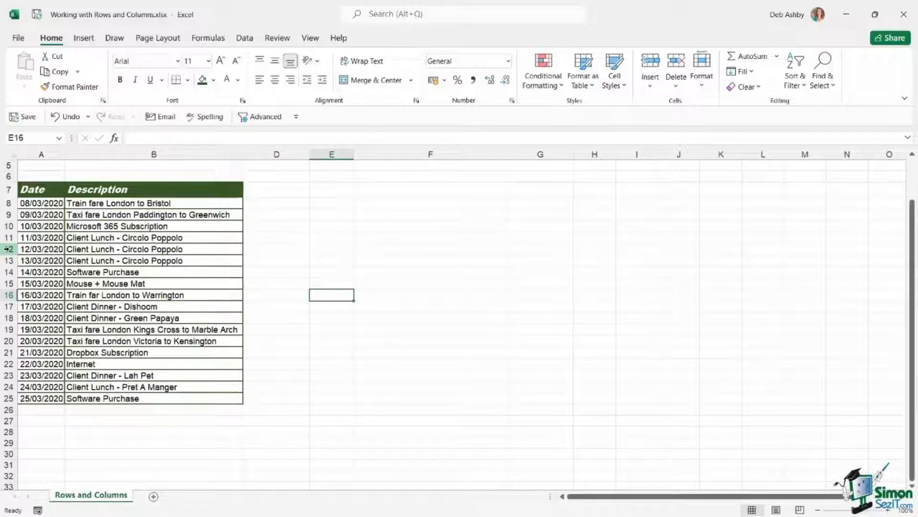
Step: Hide rows 12 to 16, the entries dated 12/03/2020 to 16/03/2020
left_click_drag(8, 249, 10, 295)
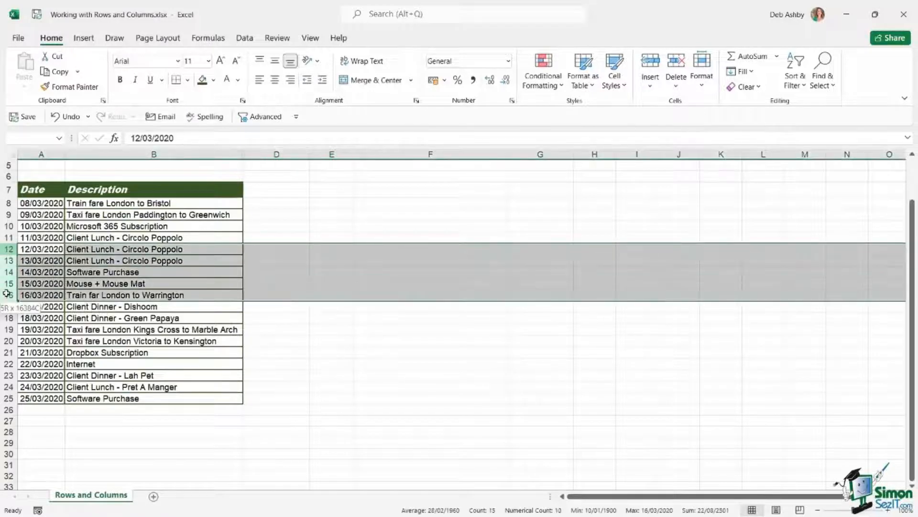
right_click(8, 273)
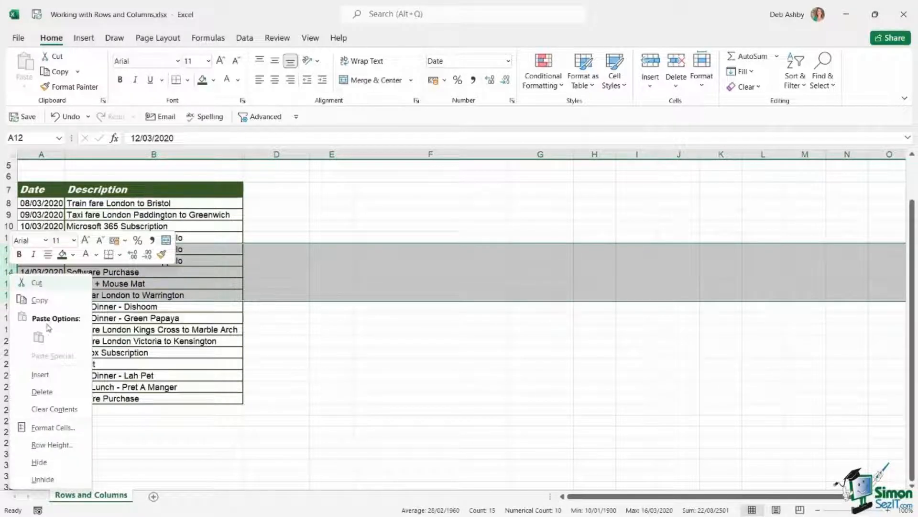
left_click(38, 462)
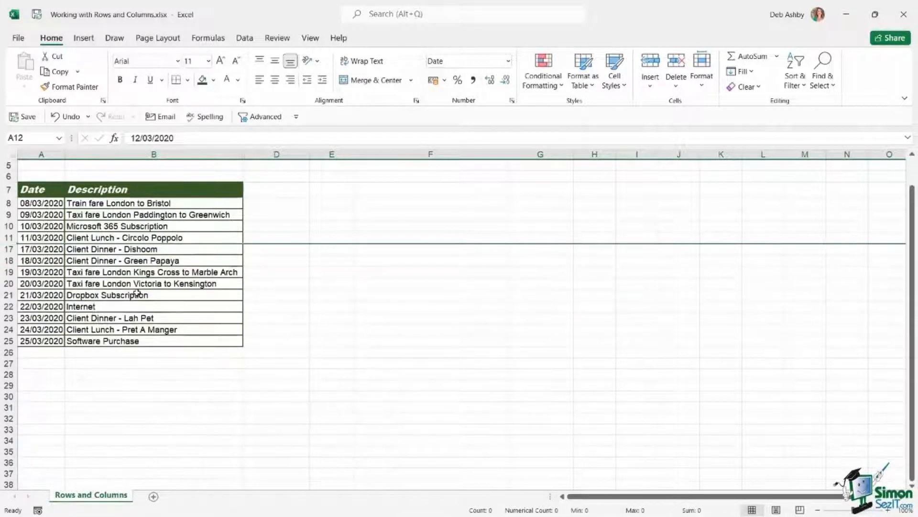
Step: Hide row 20, the expense entry dated 20/03/2020
left_click(8, 284)
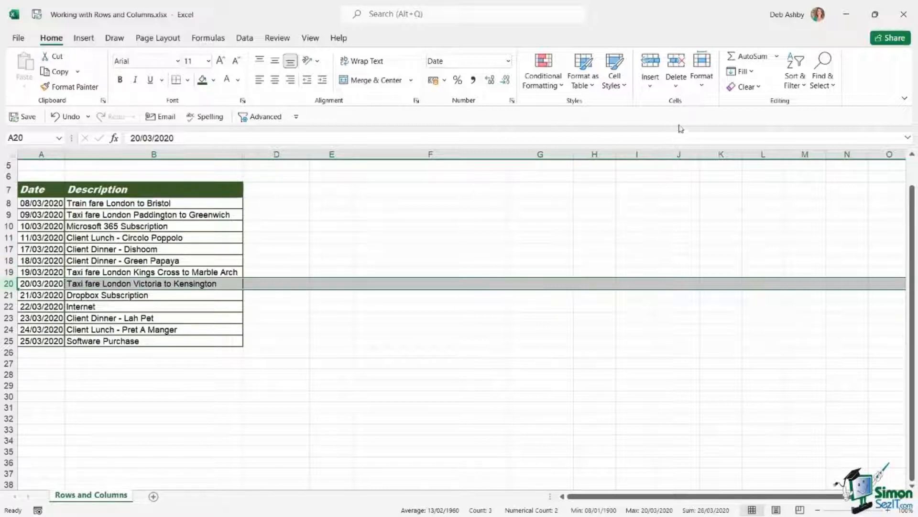
left_click(702, 76)
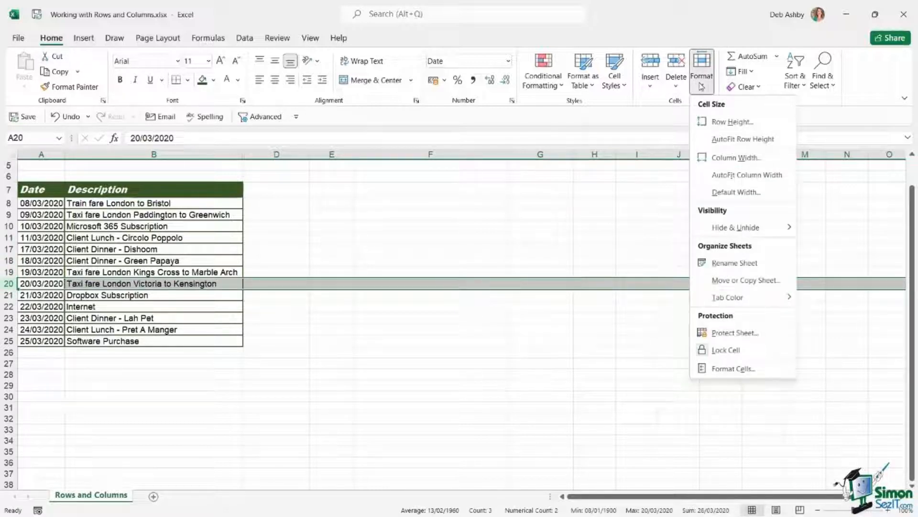
mouse_move(763, 229)
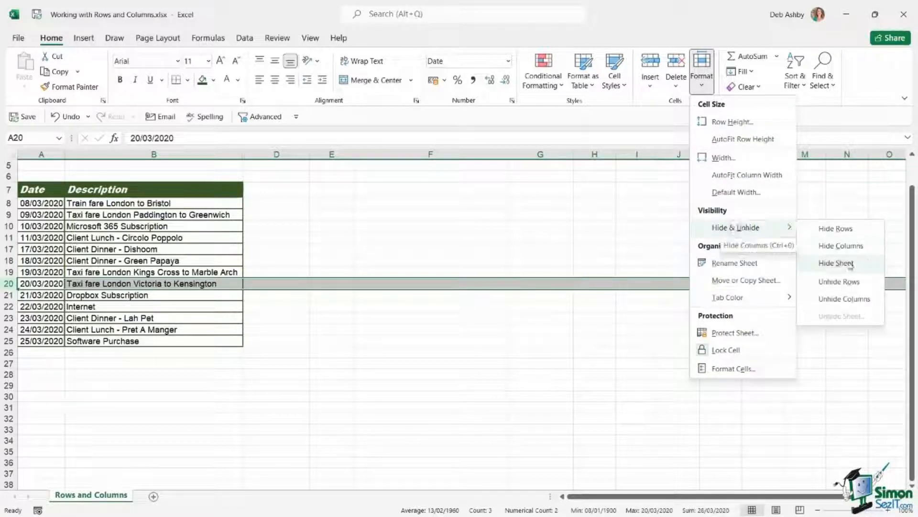
left_click(849, 234)
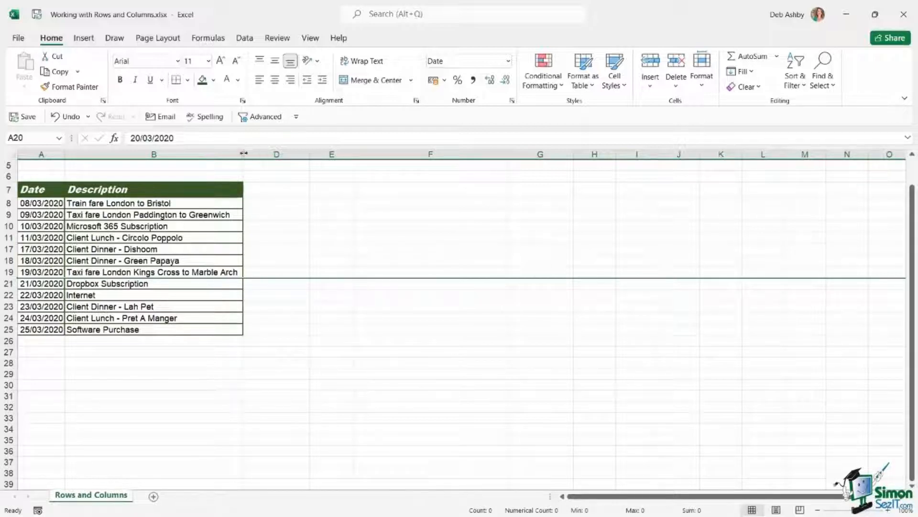
Step: Unhide the Amount column, column C, using a selection of its neighbouring columns B to D
left_click(177, 153)
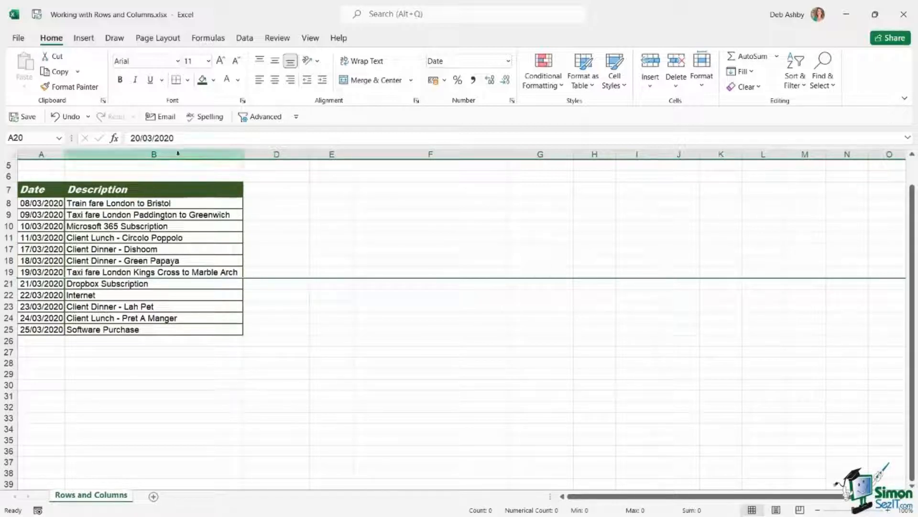
left_click_drag(177, 153, 273, 149)
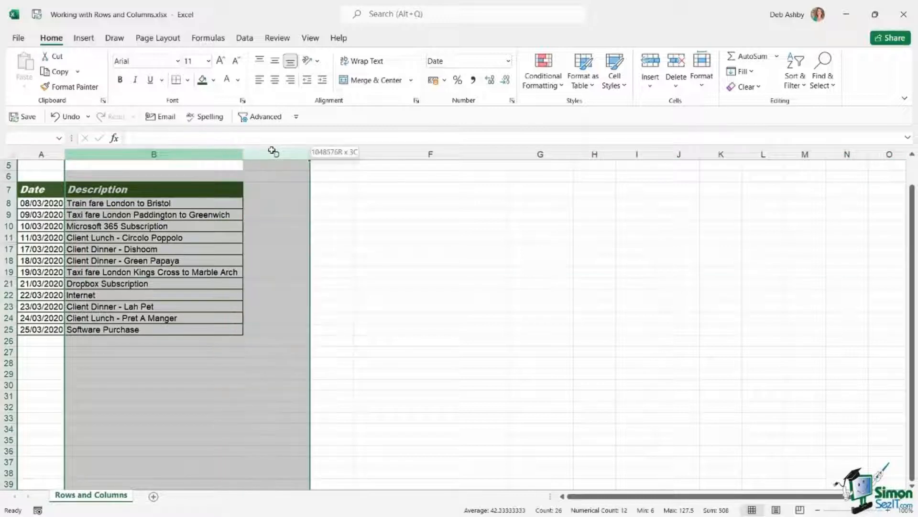
right_click(208, 154)
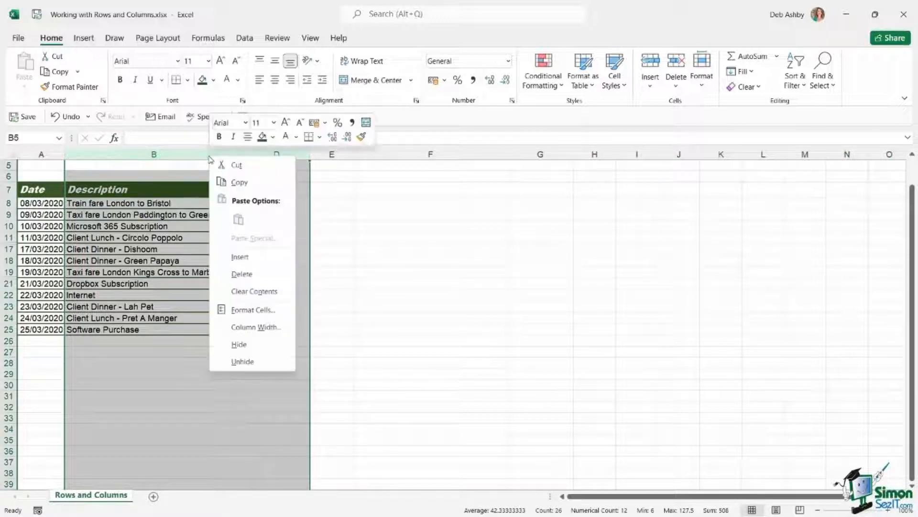
left_click(259, 368)
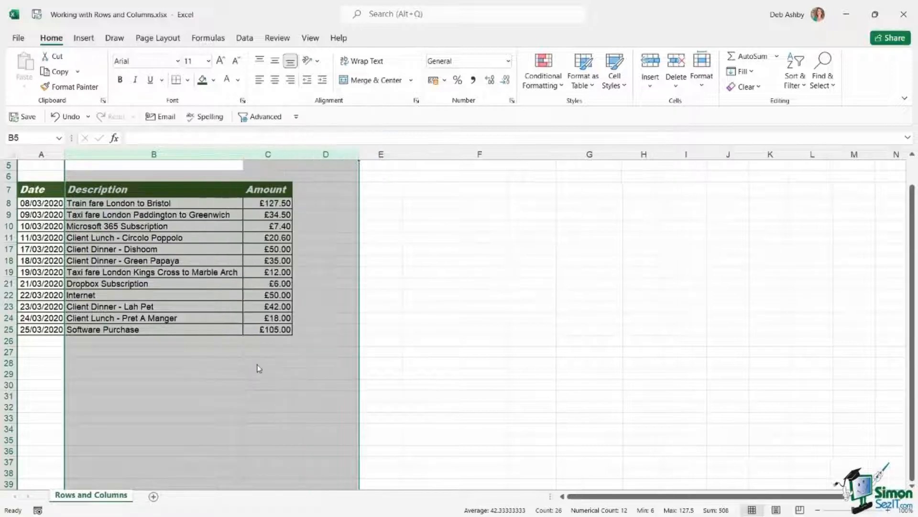
left_click(236, 284)
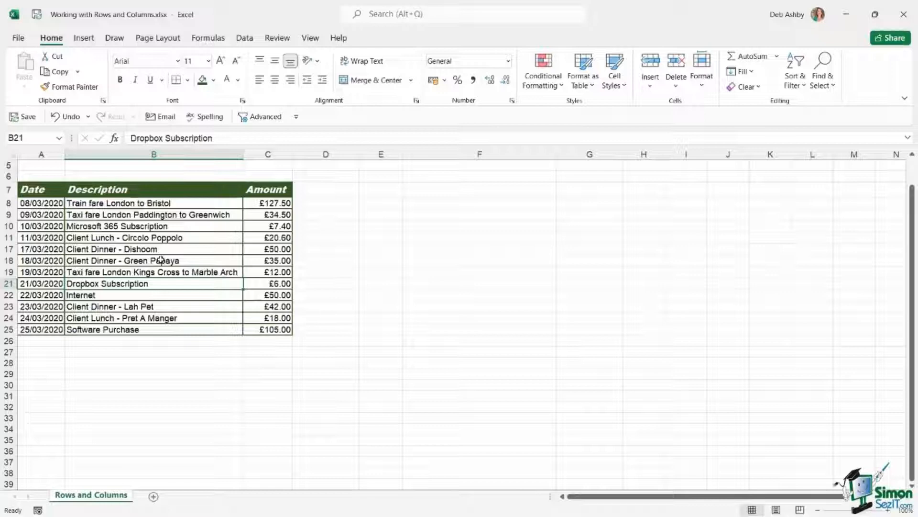
Step: Select the entire worksheet starting from an empty cell in column F, and clear that selection again
left_click(380, 231)
left_click(502, 234)
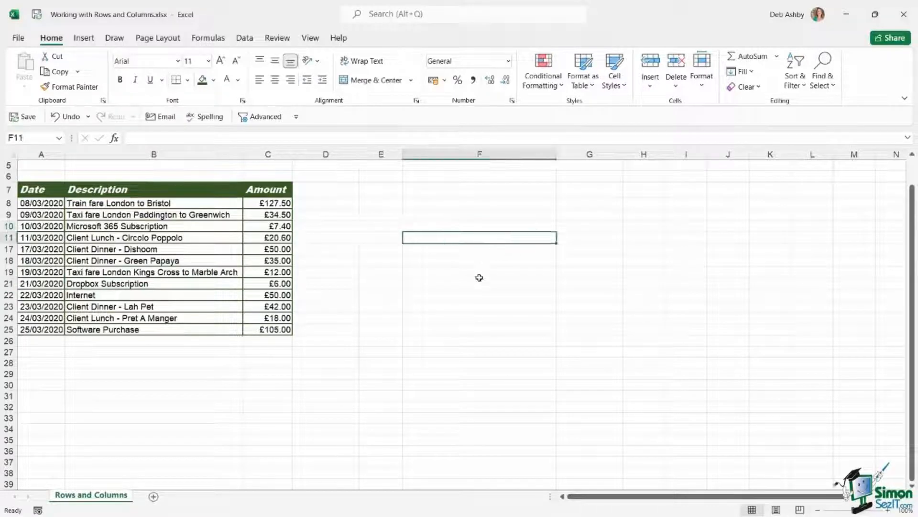
left_click(527, 288)
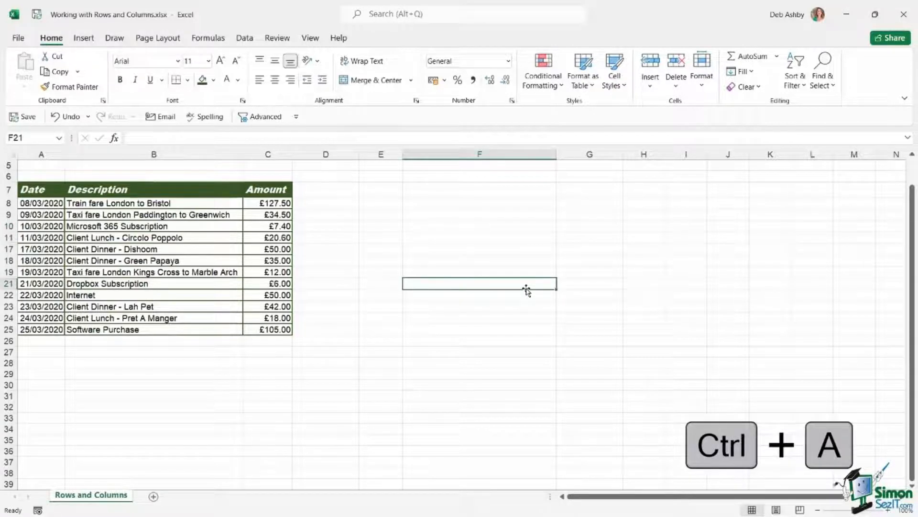
key("ctrl+a")
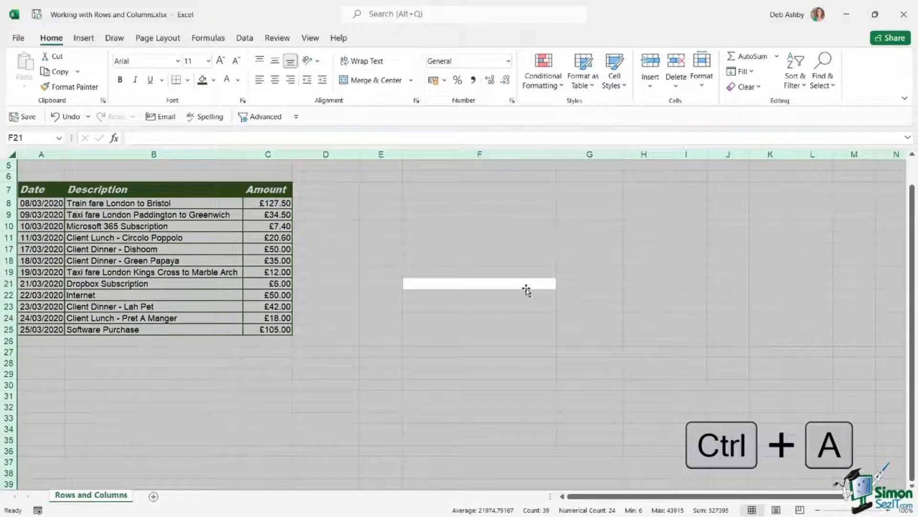
left_click(496, 244)
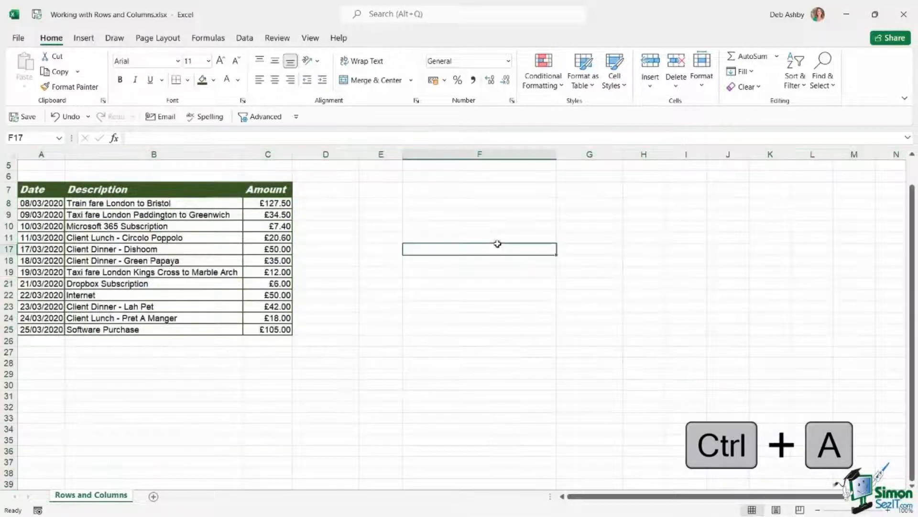
Step: Select the entire worksheet and unhide all of its hidden rows at once
left_click(10, 154)
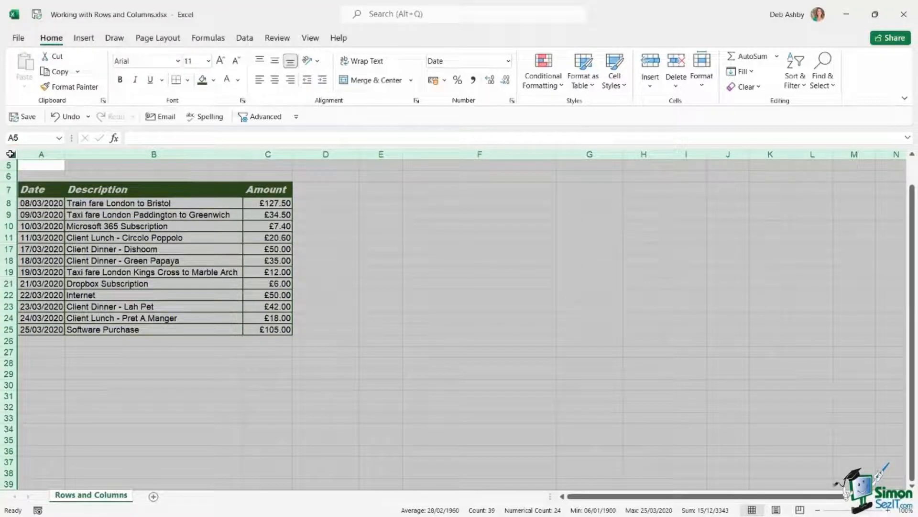
right_click(10, 180)
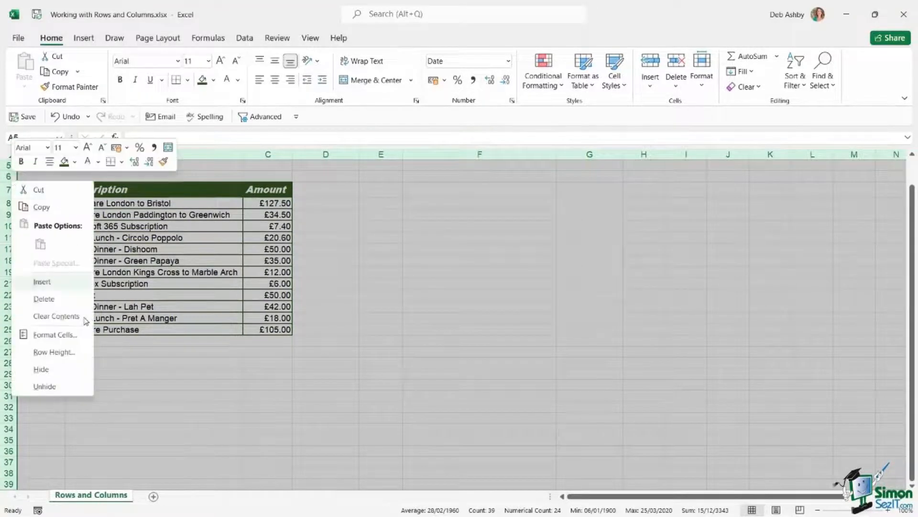
left_click(44, 386)
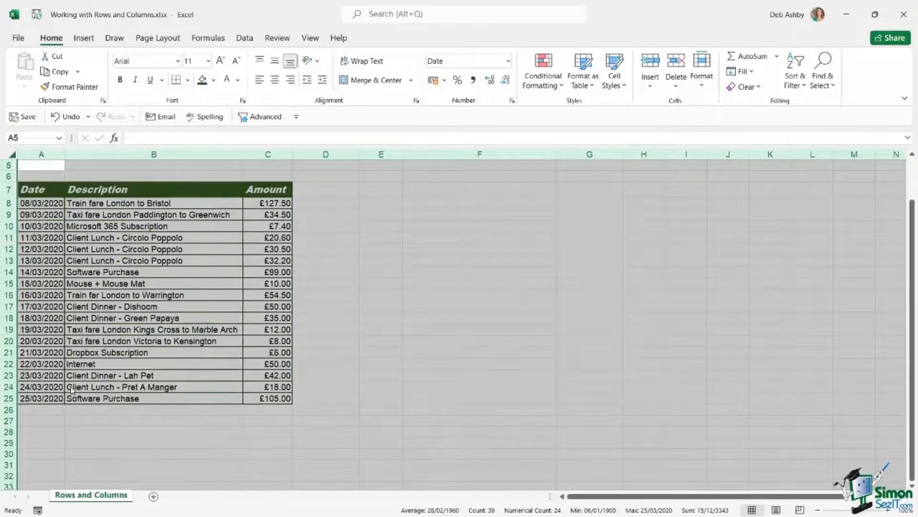